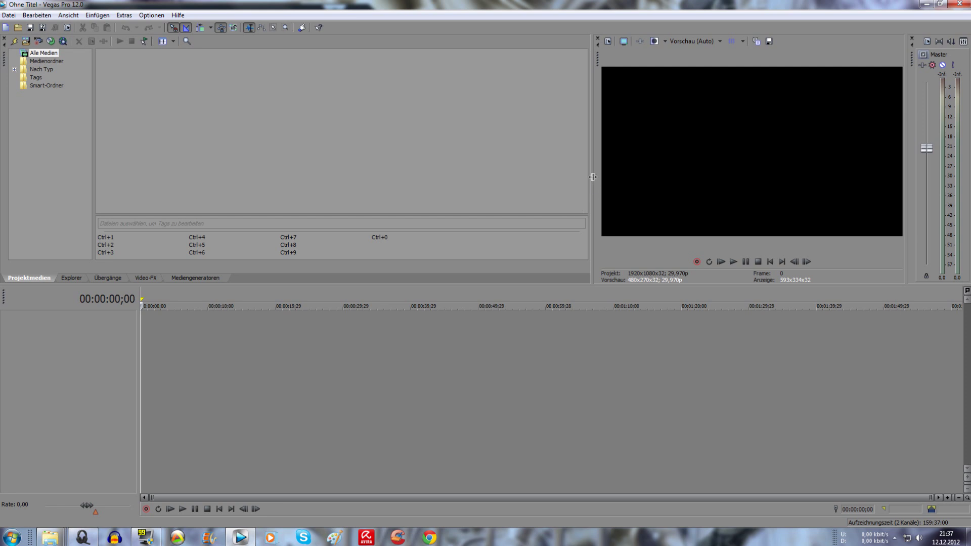
Start a new project, set its full-resolution render quality to Optimal and leave these settings unapplied to all new projects
left_click(10, 15)
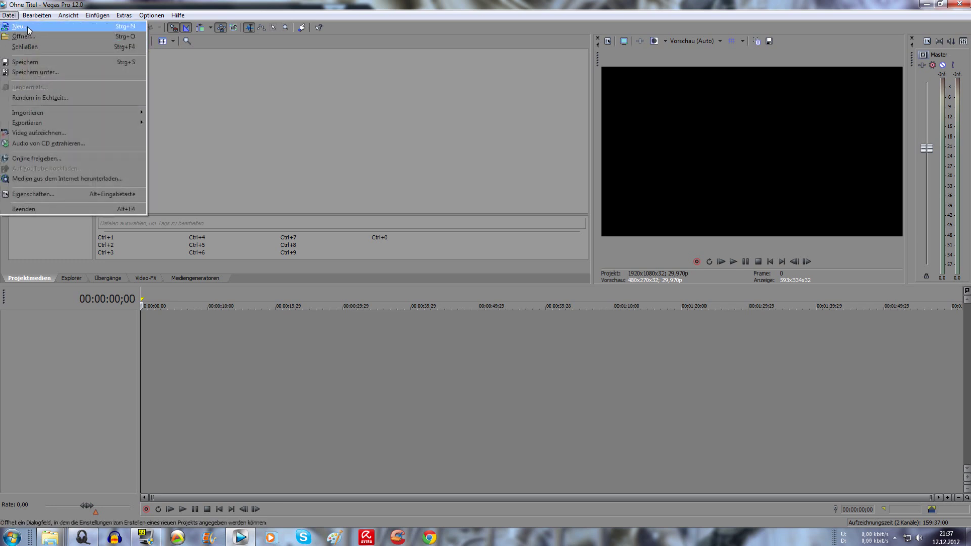
left_click(28, 29)
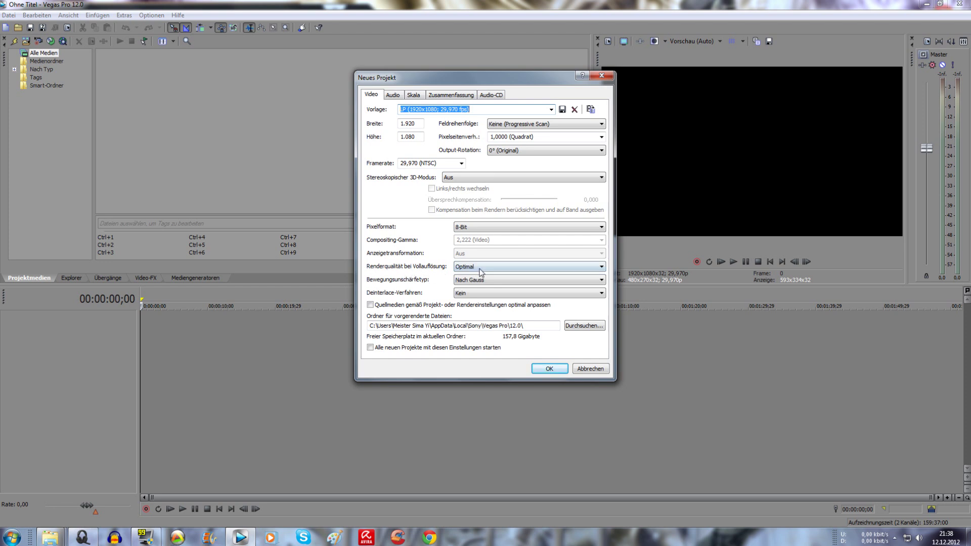
left_click(481, 268)
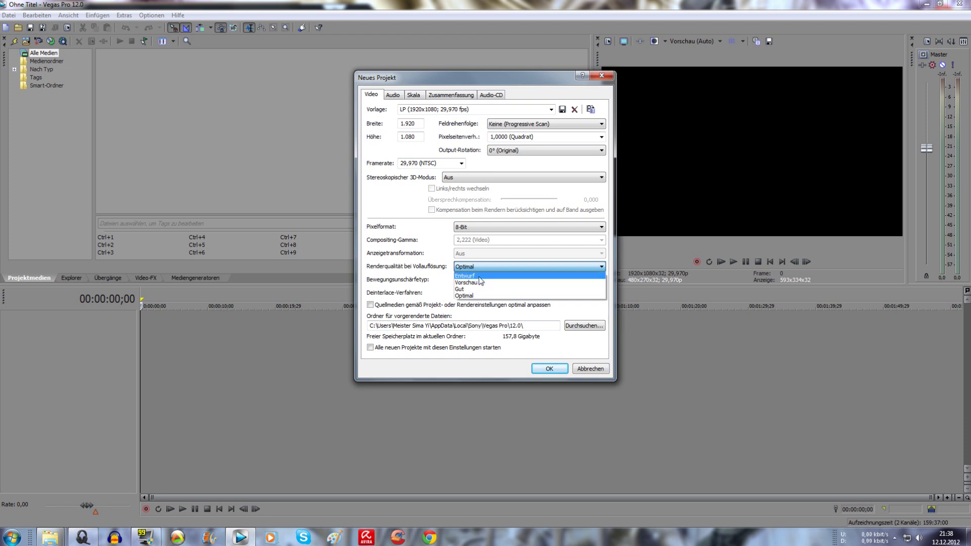
left_click(477, 297)
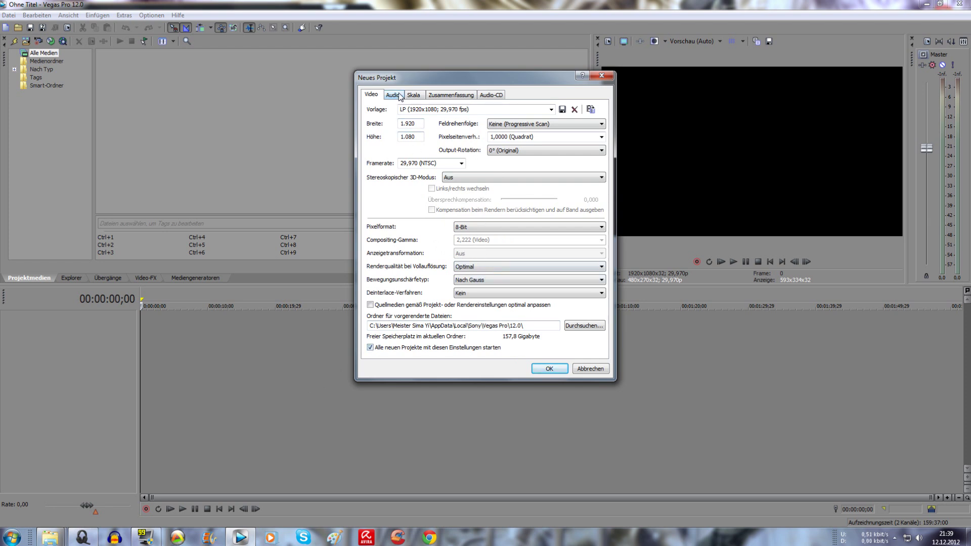
left_click(371, 348)
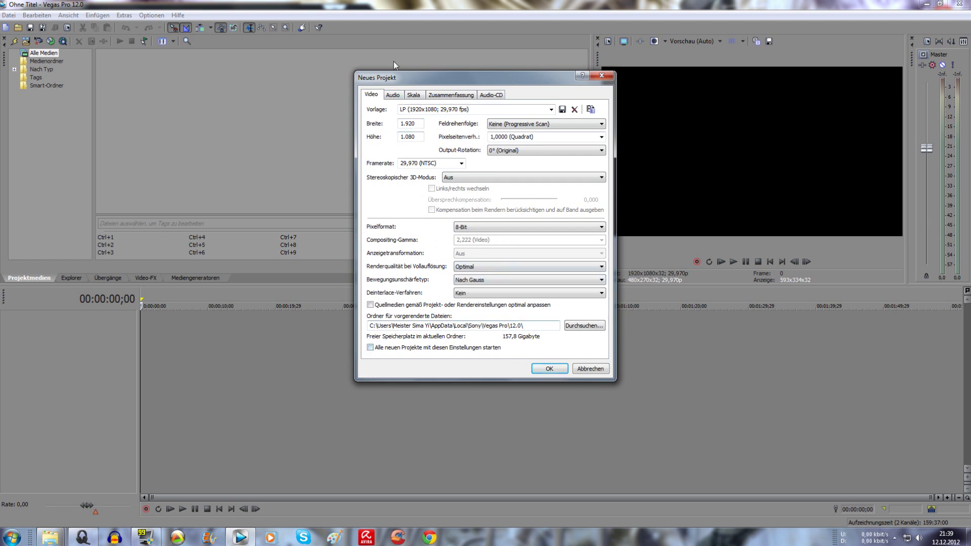
Set the project's audio to Stereo master bus mode and 24-bit depth, and create the project
left_click(392, 95)
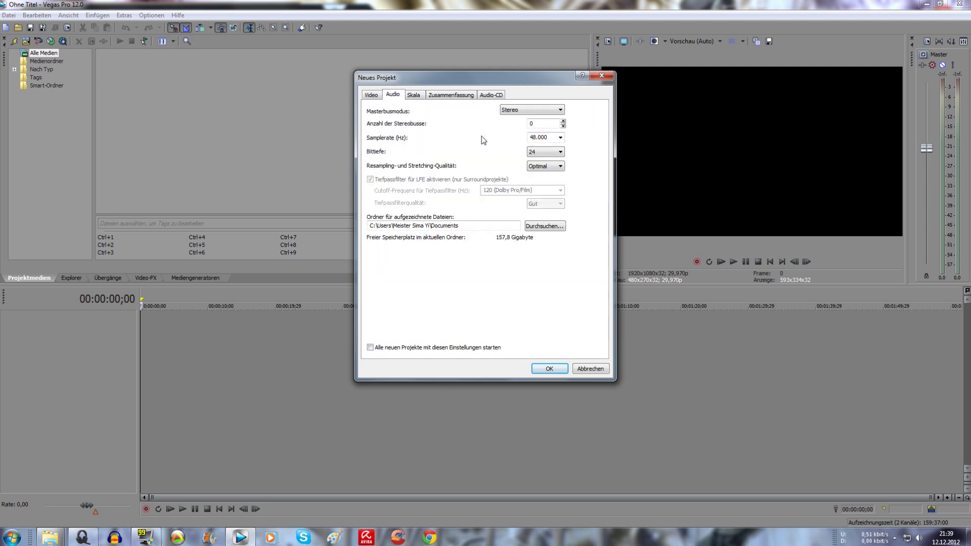
left_click(526, 111)
left_click(511, 119)
left_click(543, 153)
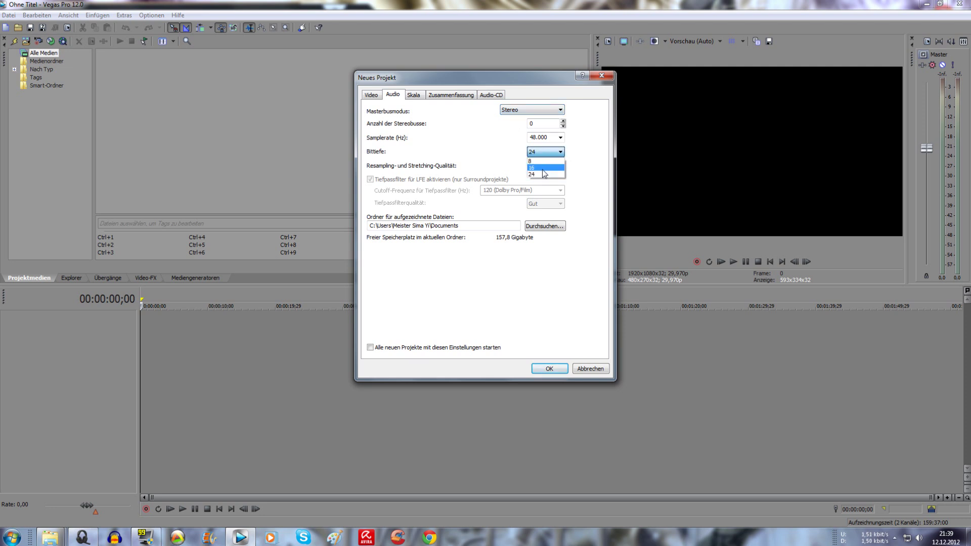
left_click(540, 173)
left_click(546, 167)
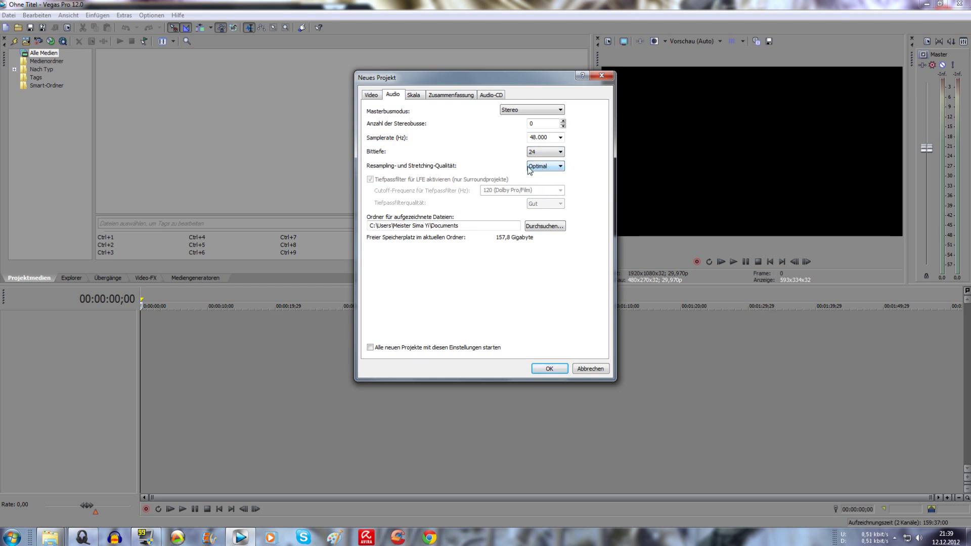
left_click(545, 371)
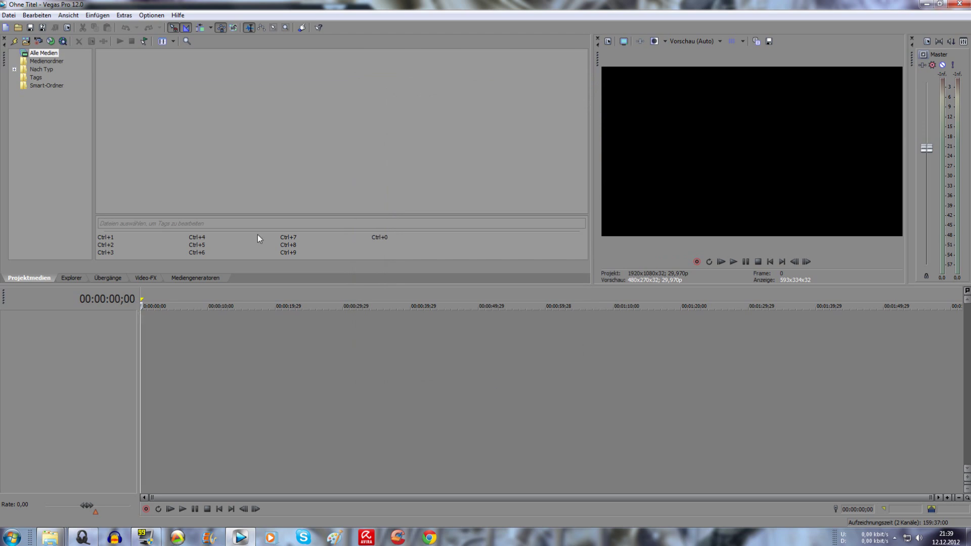
Import the "Let's Play Paper Mario [German] part 58" video from the Videos library into the project media
left_click(57, 527)
left_click(180, 482)
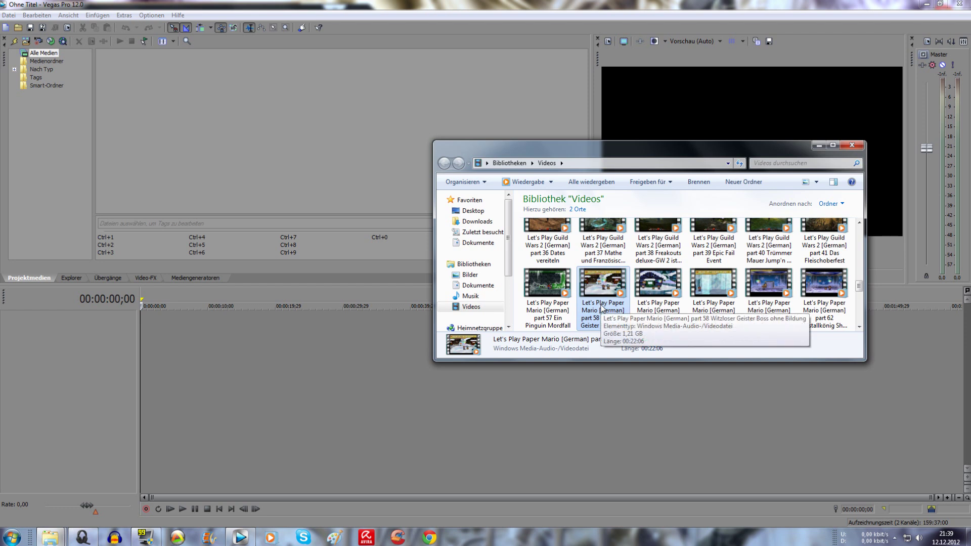
left_click_drag(600, 307, 390, 164)
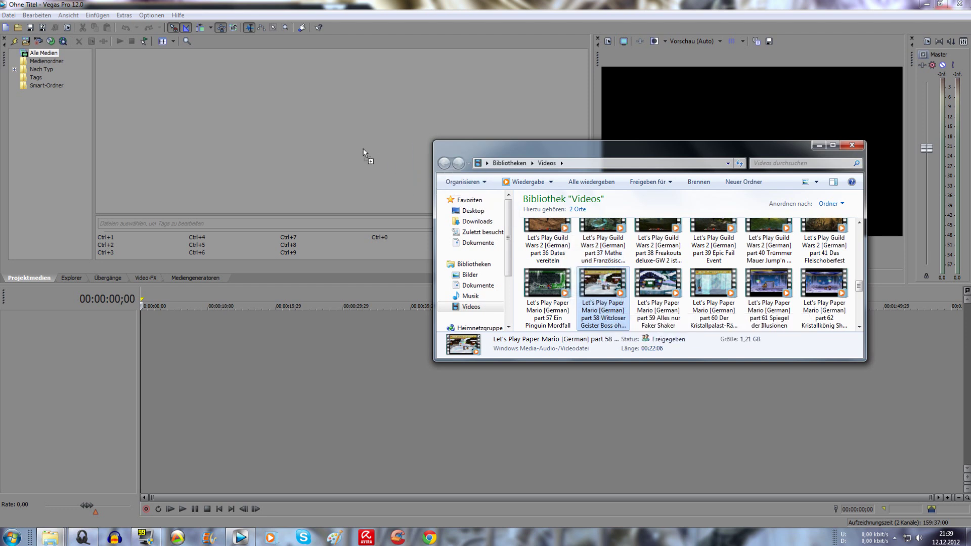
left_click_drag(288, 144, 285, 142)
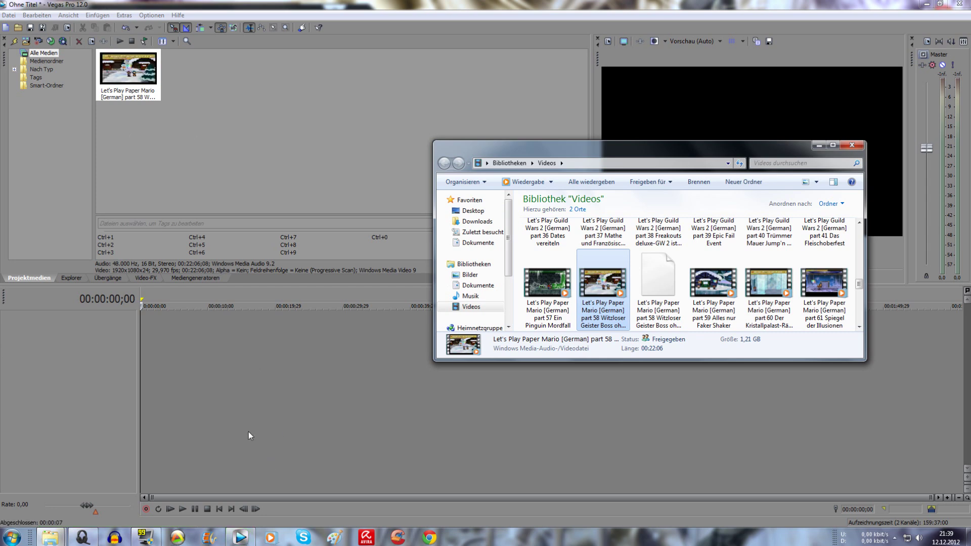
left_click(816, 148)
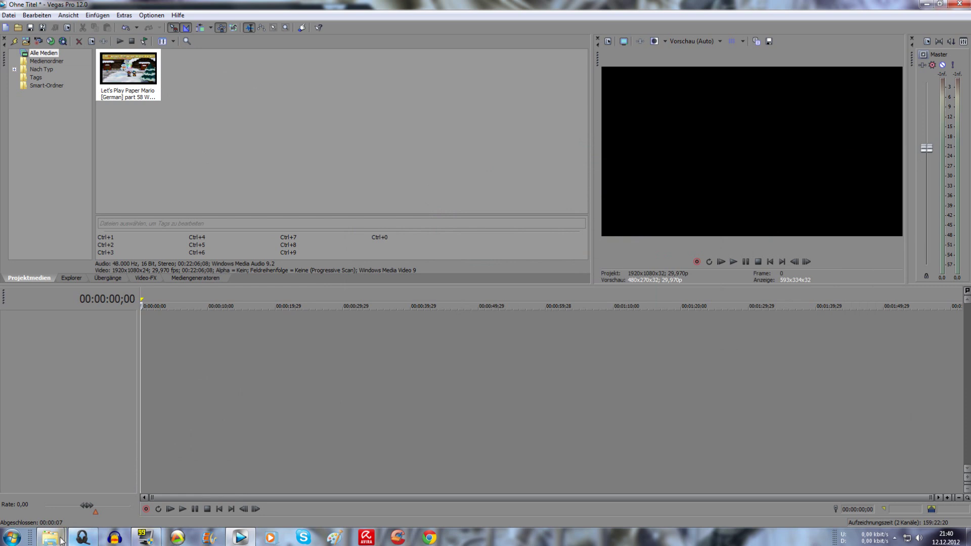
Add the Paper Mario part 58 video from the Videos library to the project media once more
key("alt+Tab")
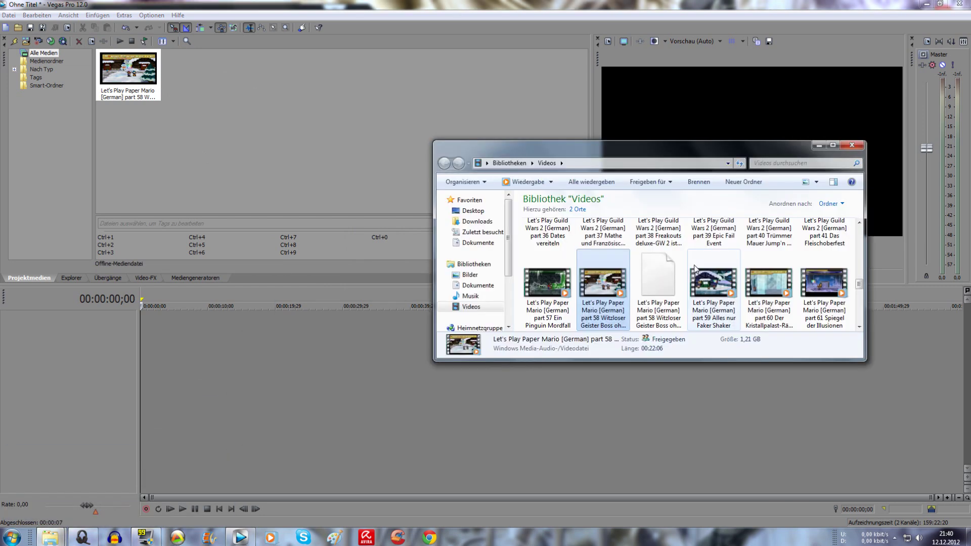
left_click(550, 288)
left_click_drag(193, 103, 550, 276)
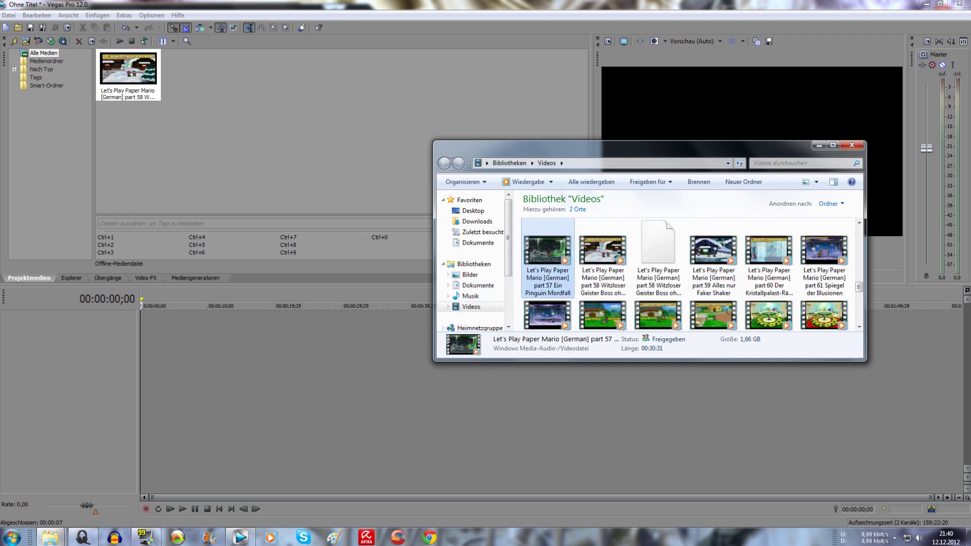
mouse_move(144, 543)
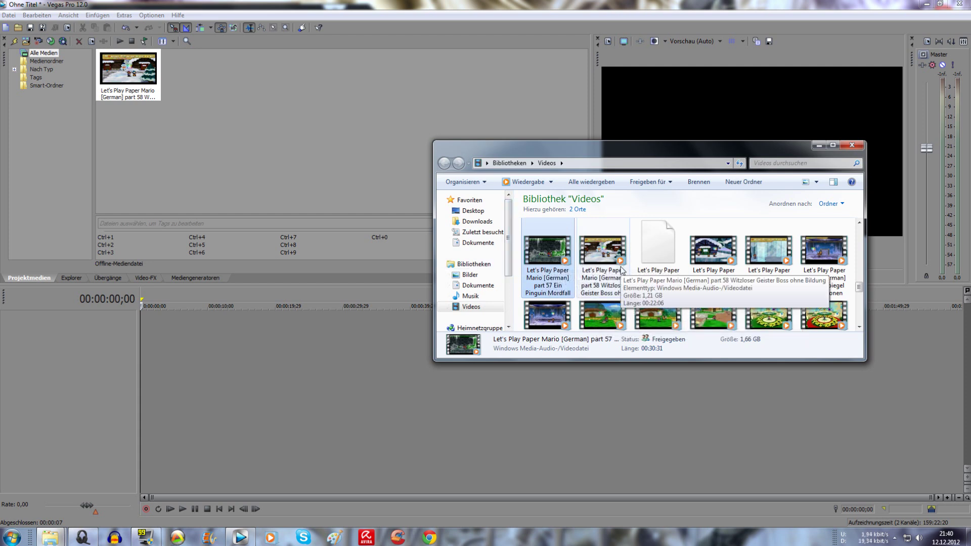
left_click_drag(622, 270, 188, 90)
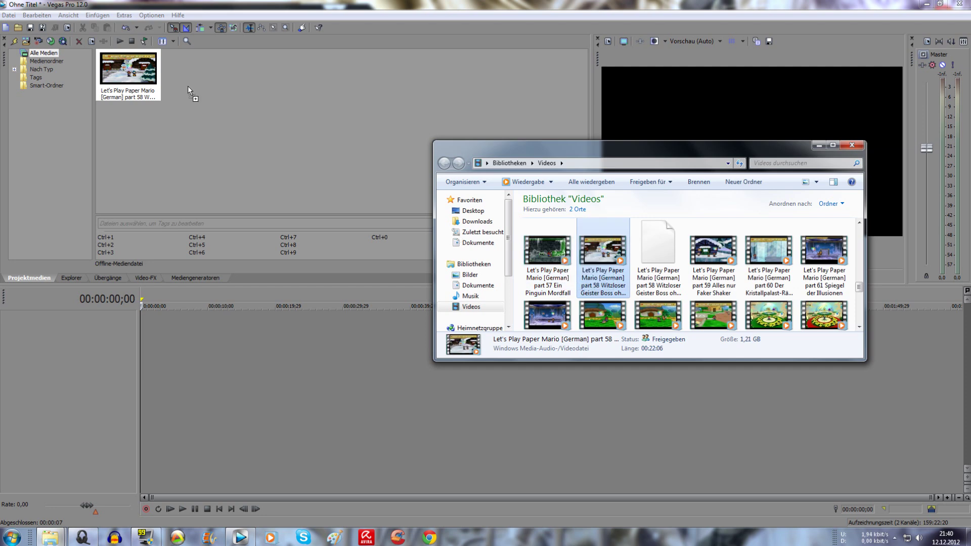
left_click(815, 145)
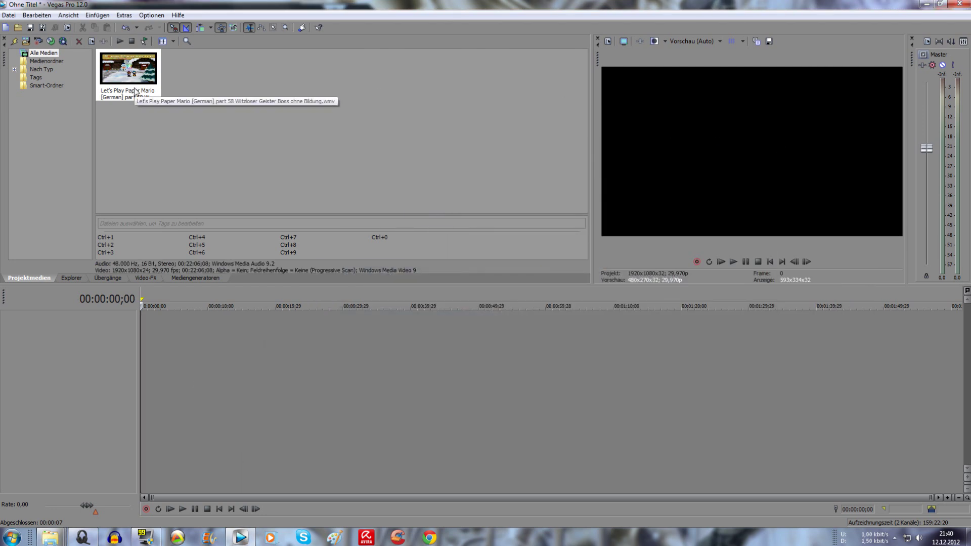
Place the imported part 58 video on the timeline and check the movie capture settings in Fraps
double_click(136, 91)
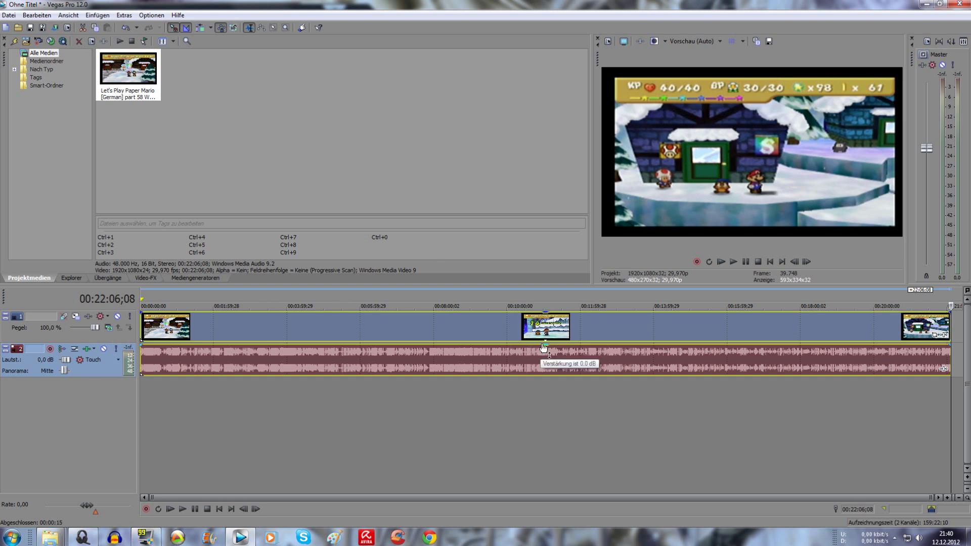
left_click(146, 537)
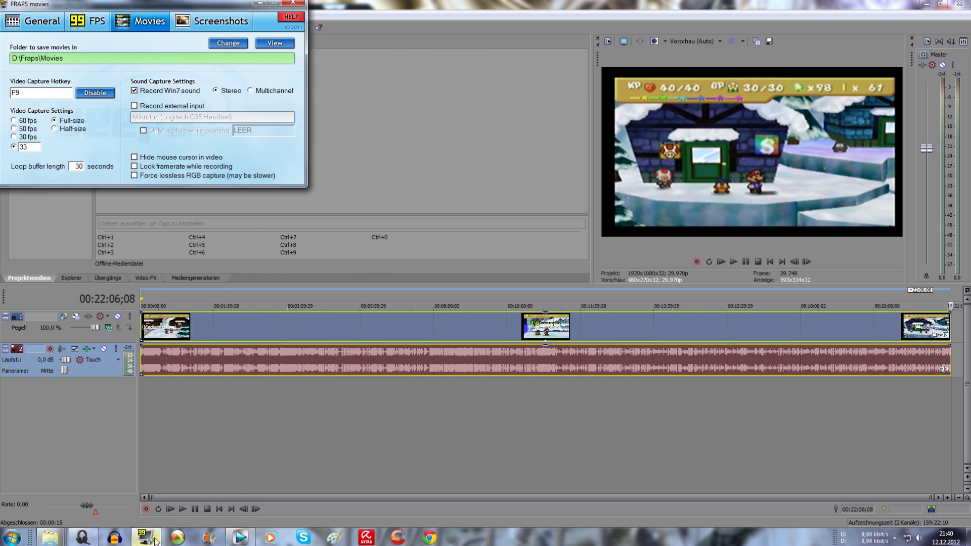
left_click(146, 538)
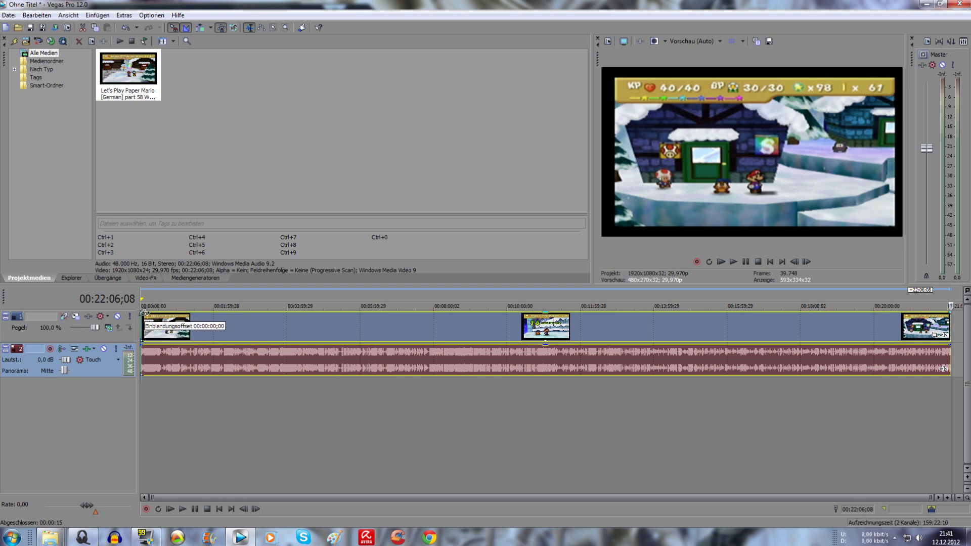
Add a short fade-in at the start and a short fade-out at the end of the video clip
left_click_drag(144, 312, 148, 318)
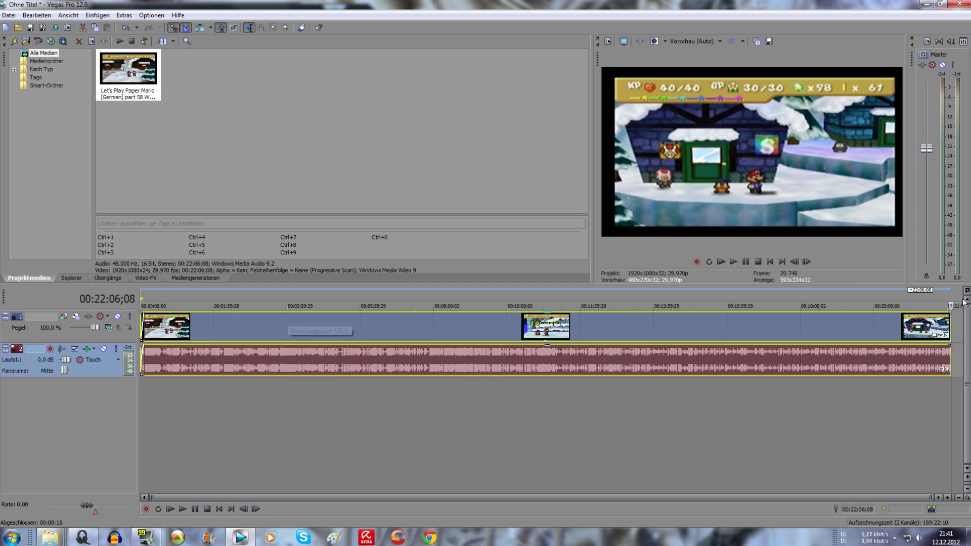
left_click(949, 315)
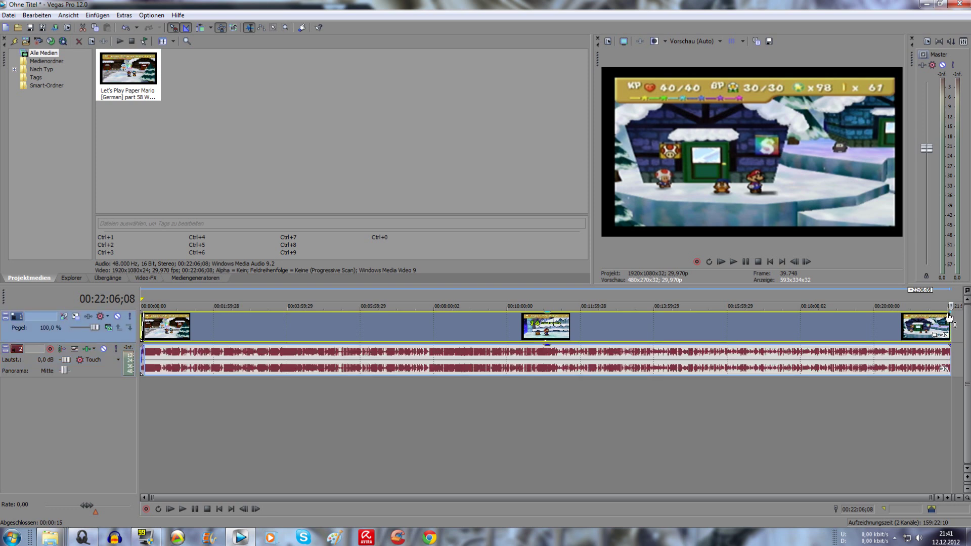
left_click_drag(949, 314, 947, 314)
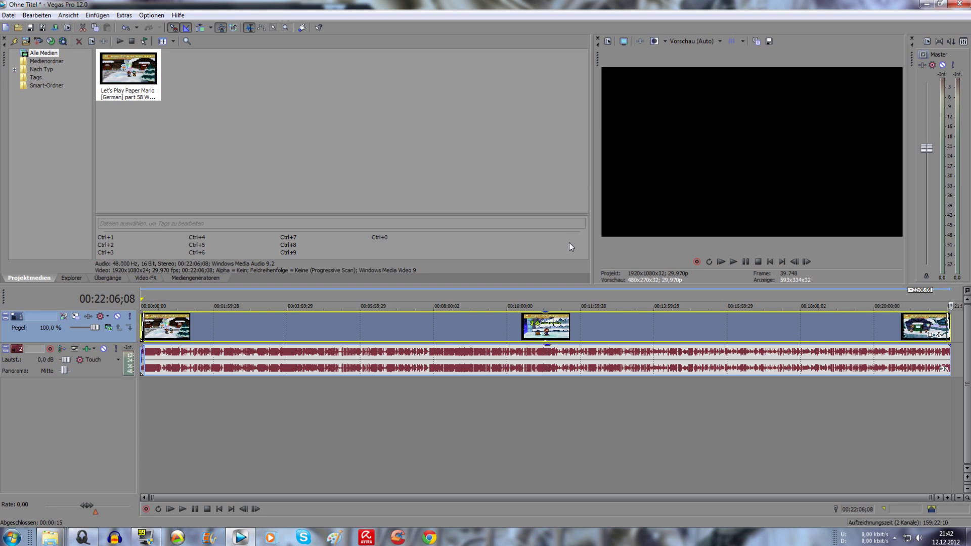
In the clip's Panorama/Cropping settings, set the source aspect-ratio option to Nein and apply the "16:9 Breitbild-TV-Bildseitenverhältnis" preset
left_click(930, 335)
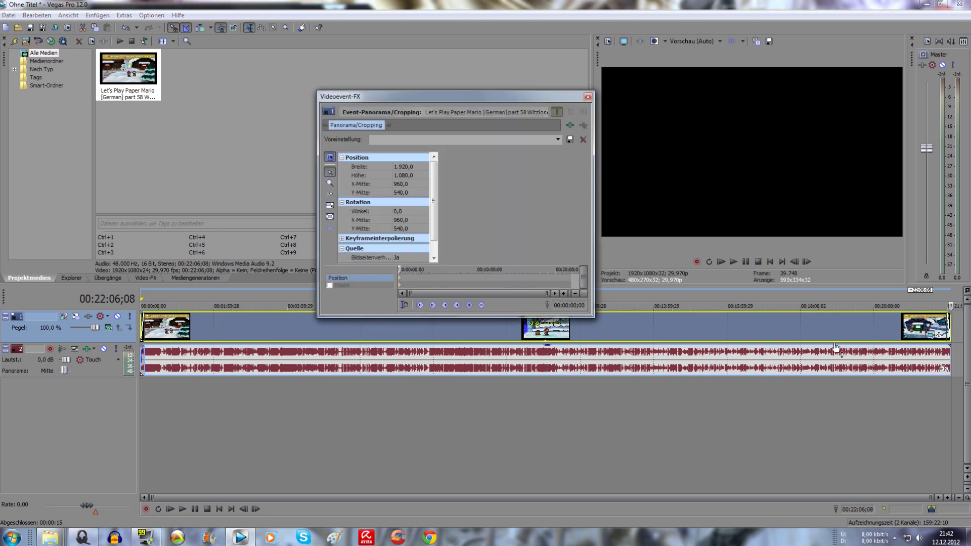
left_click(543, 332)
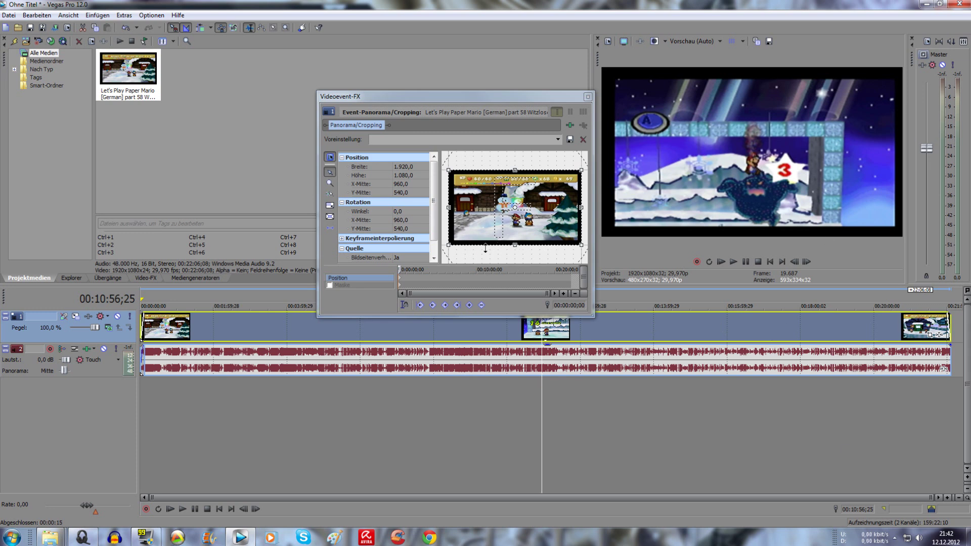
left_click(411, 259)
left_click(411, 260)
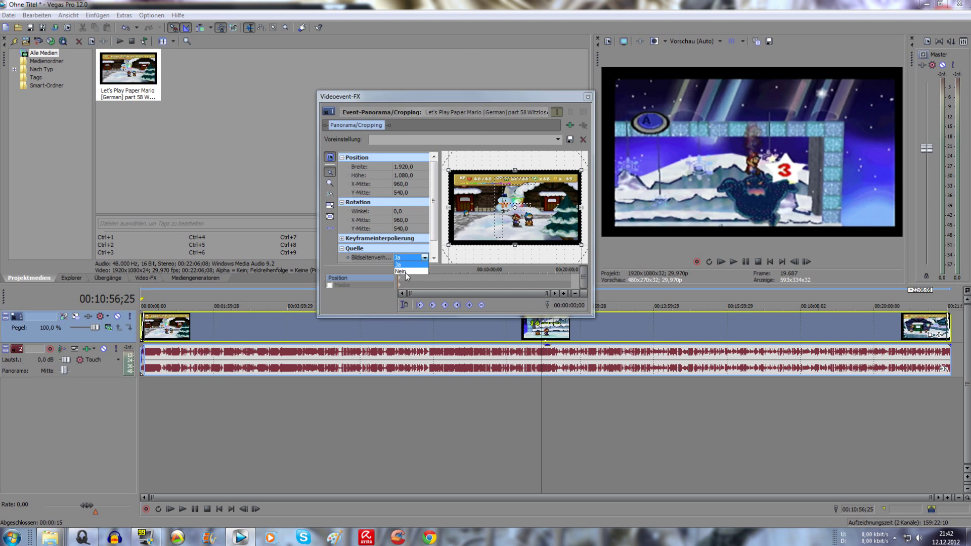
left_click(401, 272)
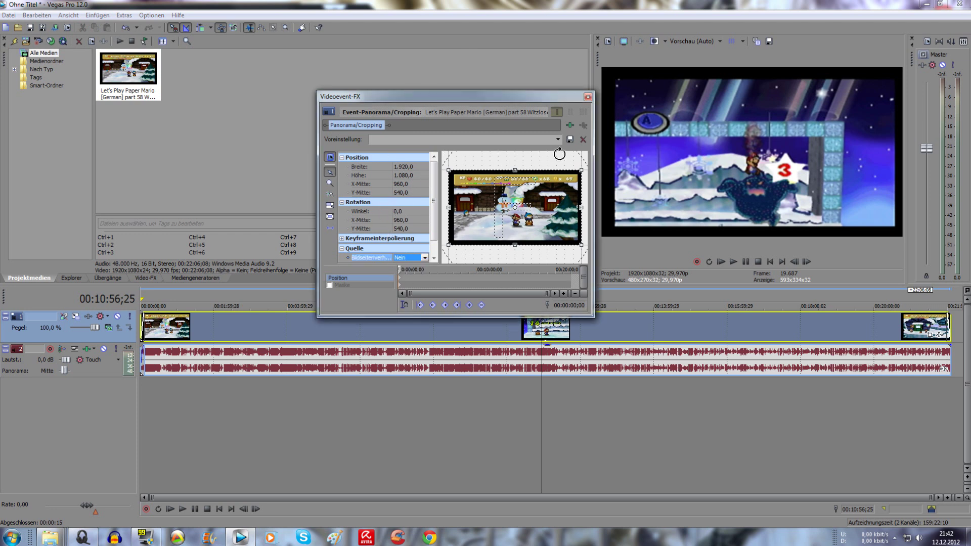
left_click(552, 140)
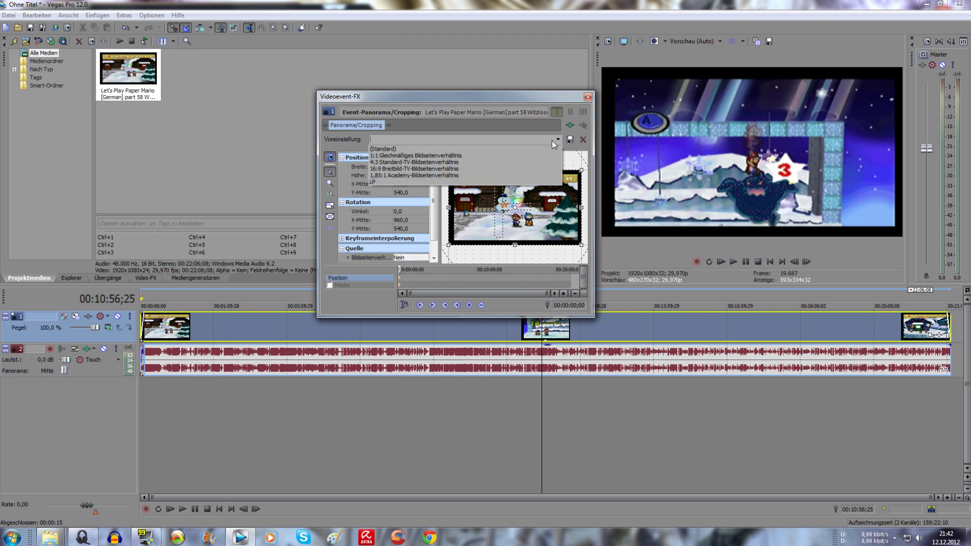
left_click(478, 169)
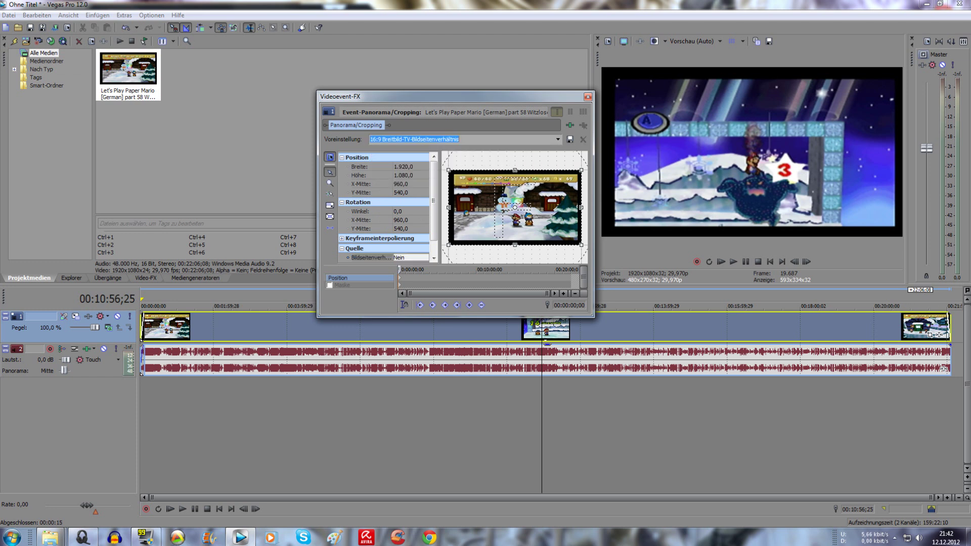
Crop the black borders off all four sides of the clip, to about 1,766 wide and 922 high, centred near 971, 549
left_click(447, 208)
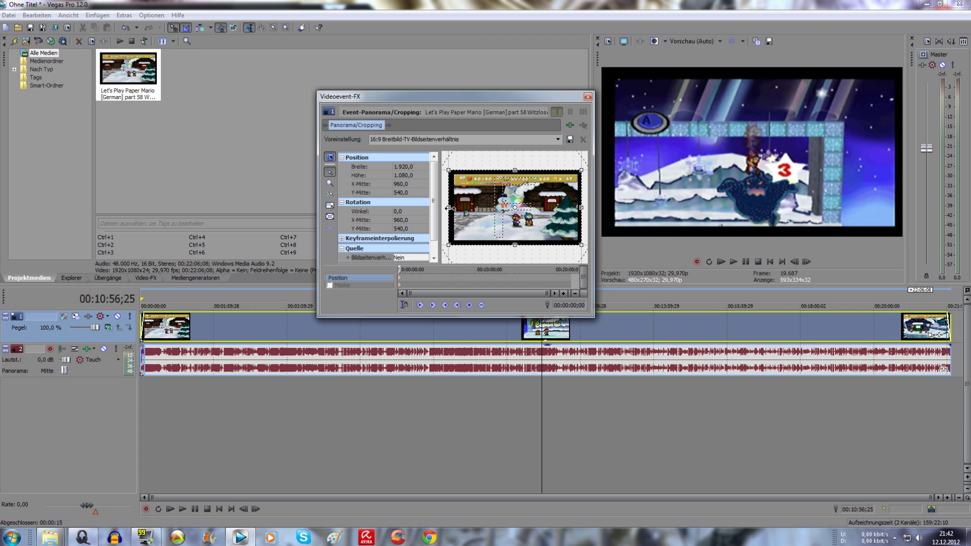
left_click_drag(450, 208, 455, 208)
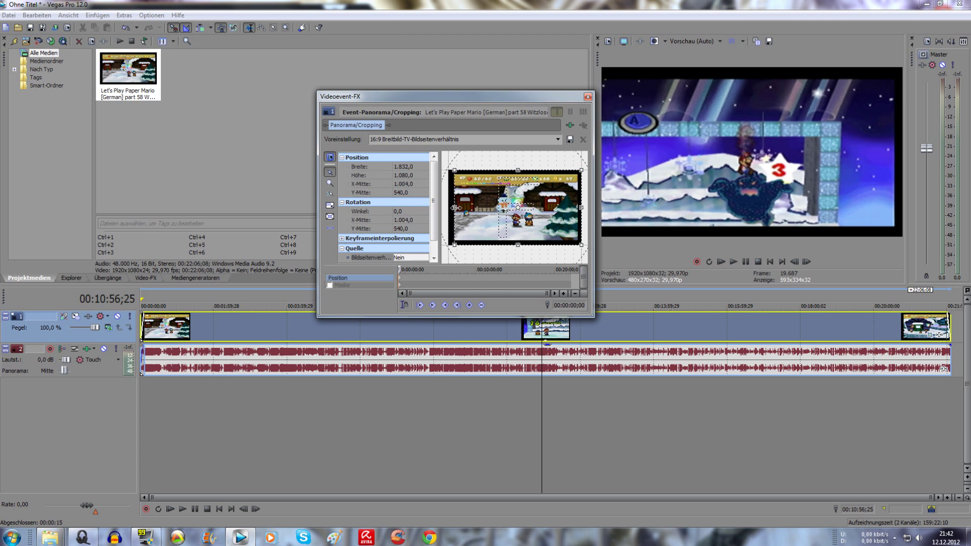
left_click_drag(518, 171, 517, 177)
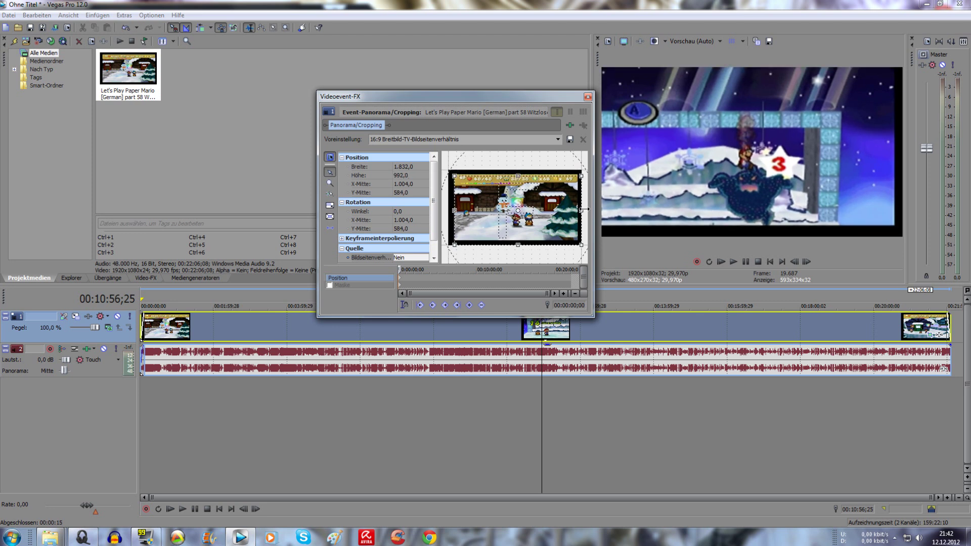
left_click_drag(581, 212, 576, 213)
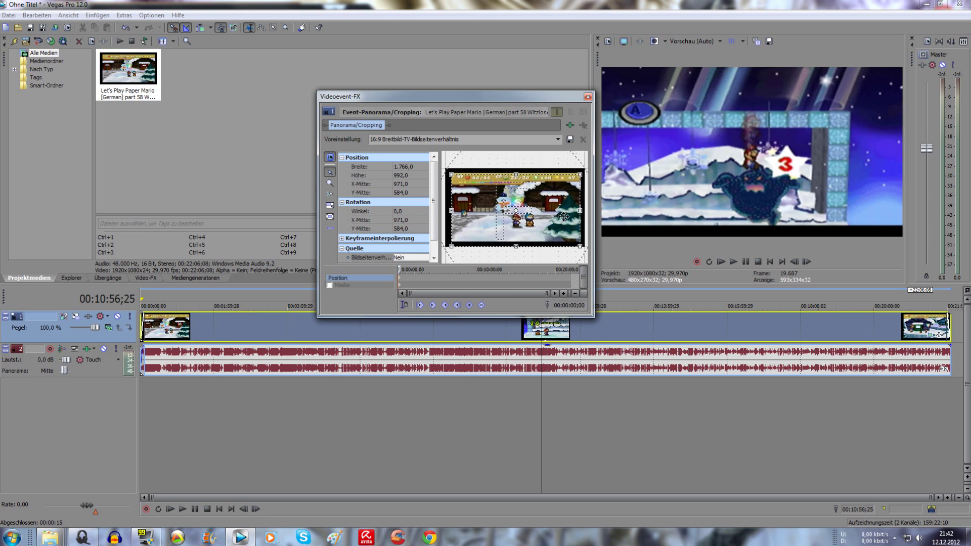
mouse_move(516, 246)
left_mouse_down()
mouse_move(516, 188)
mouse_move(517, 242)
left_mouse_up()
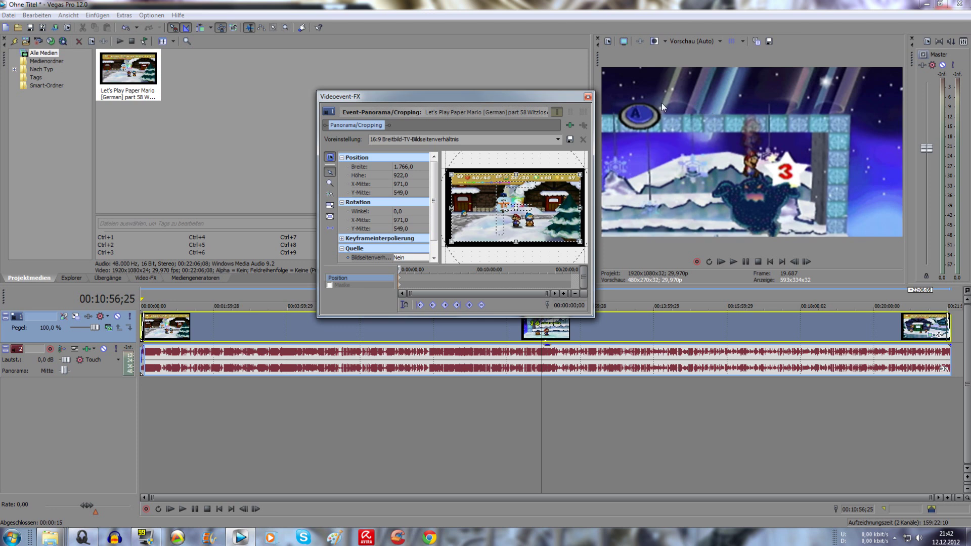
Add the ExpressFX Equalization plug-in to the master audio bus and apply its LP preset
left_click(588, 98)
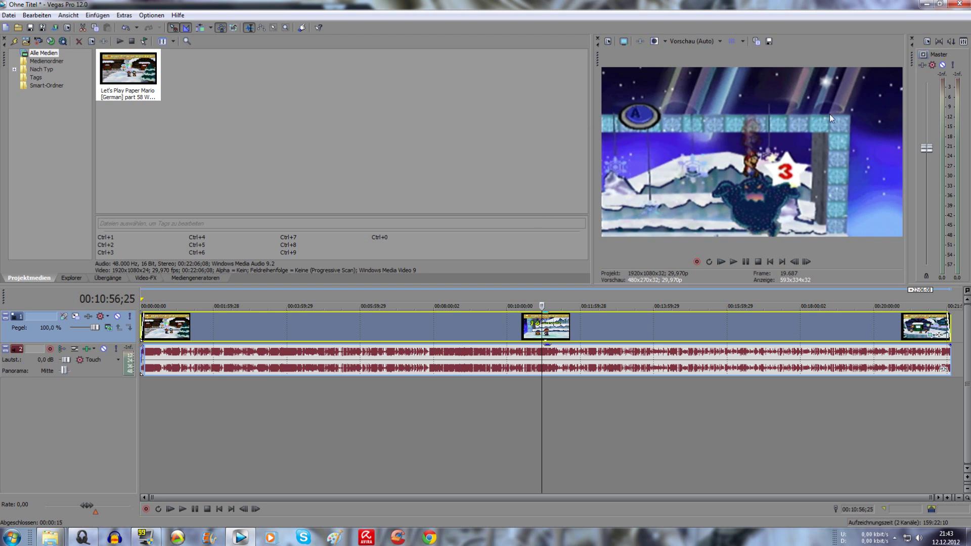
left_click(922, 65)
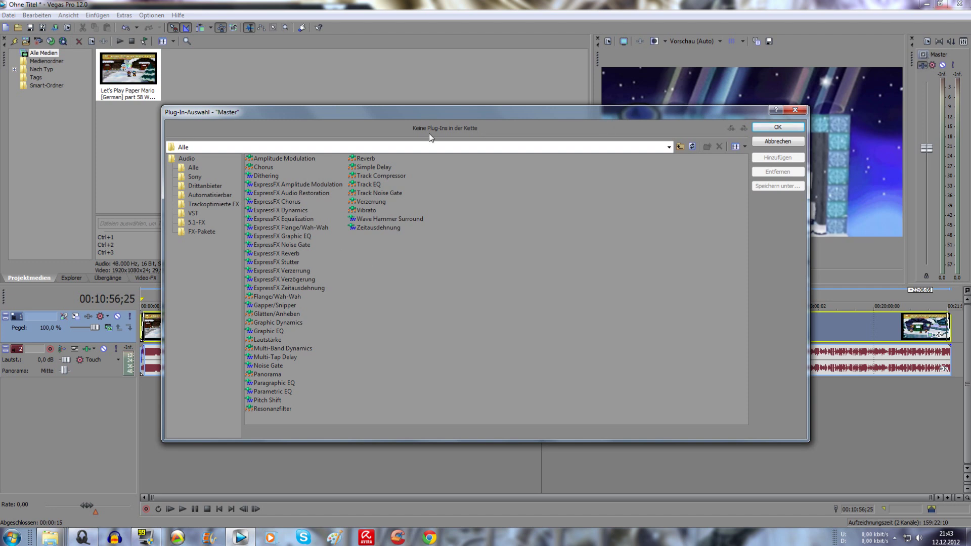
left_click(300, 220)
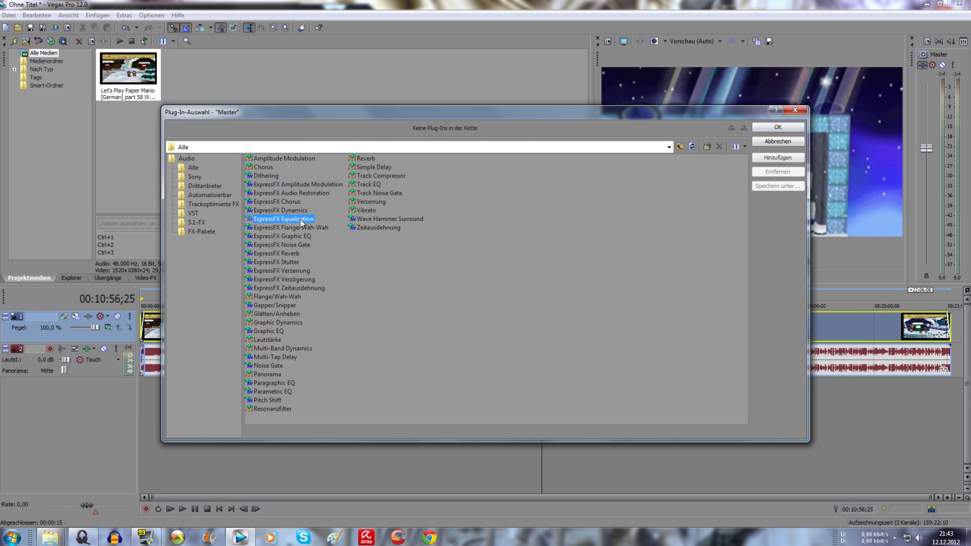
left_click(778, 128)
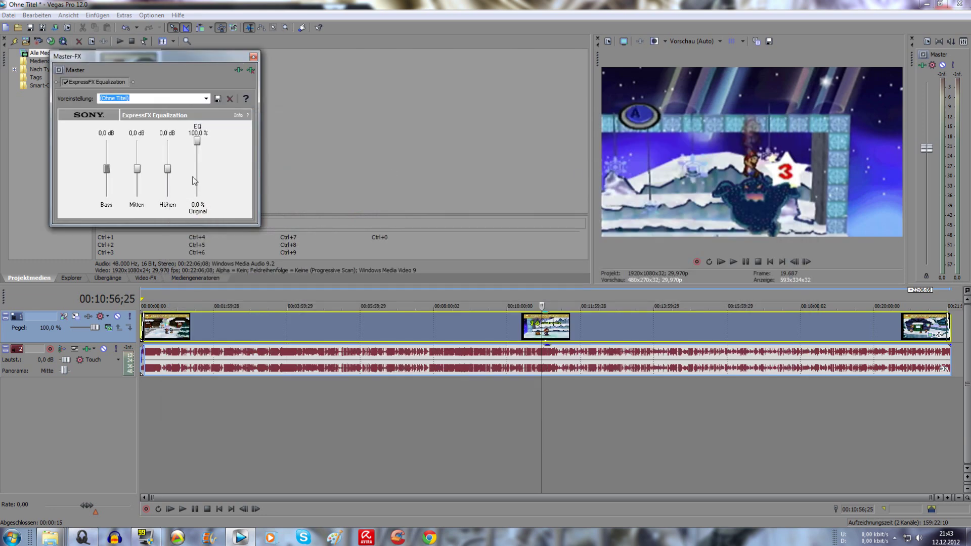
left_click(206, 99)
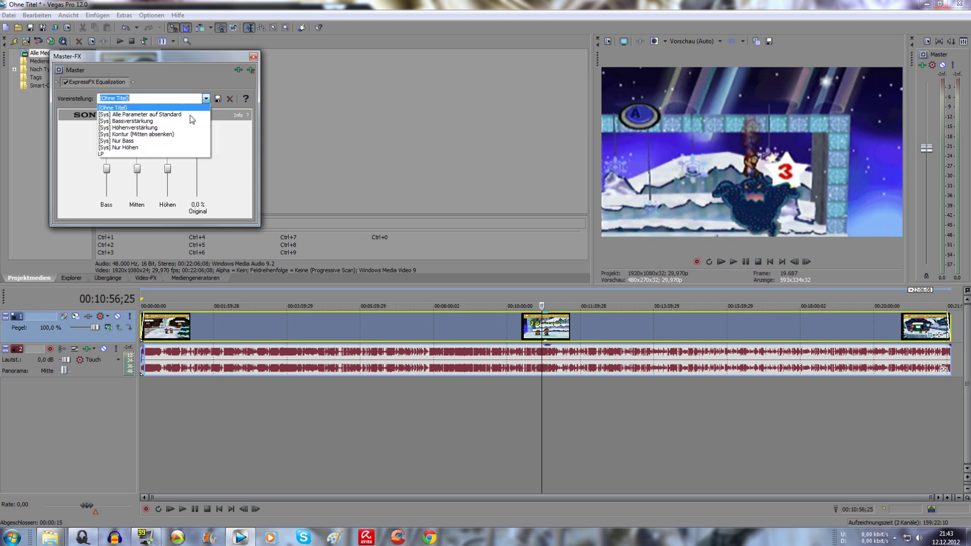
left_click(165, 155)
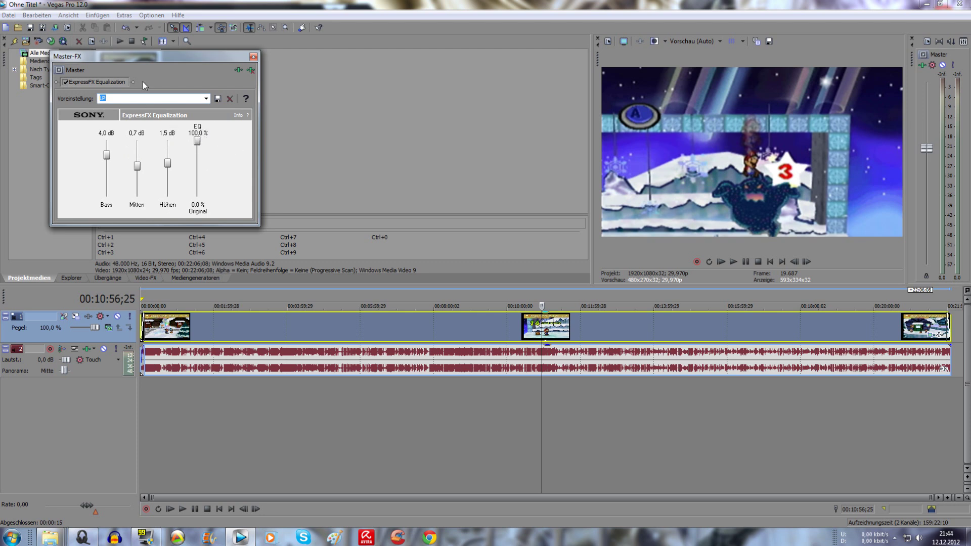
left_click(252, 57)
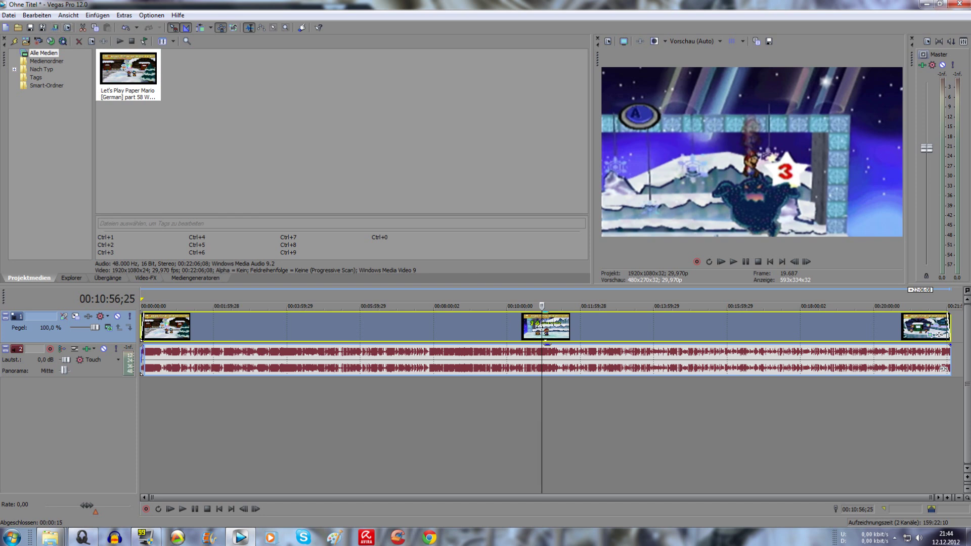
Return to the project start and set up a render named "Let's Show Sony Vegas Pro 12" with the Windows Media Video V11 "HD-1080-30p-Video mit 8 Mbit/s" template
left_click(771, 262)
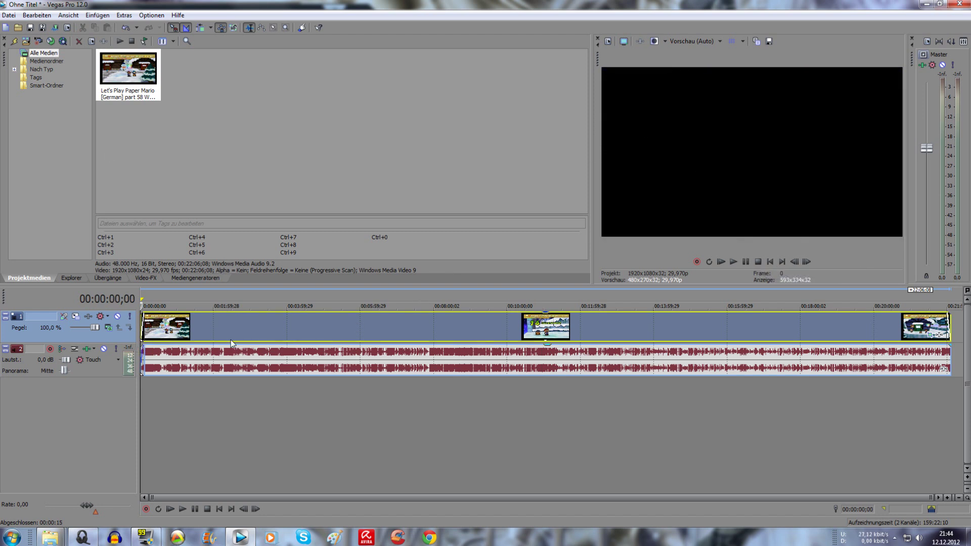
left_click(55, 28)
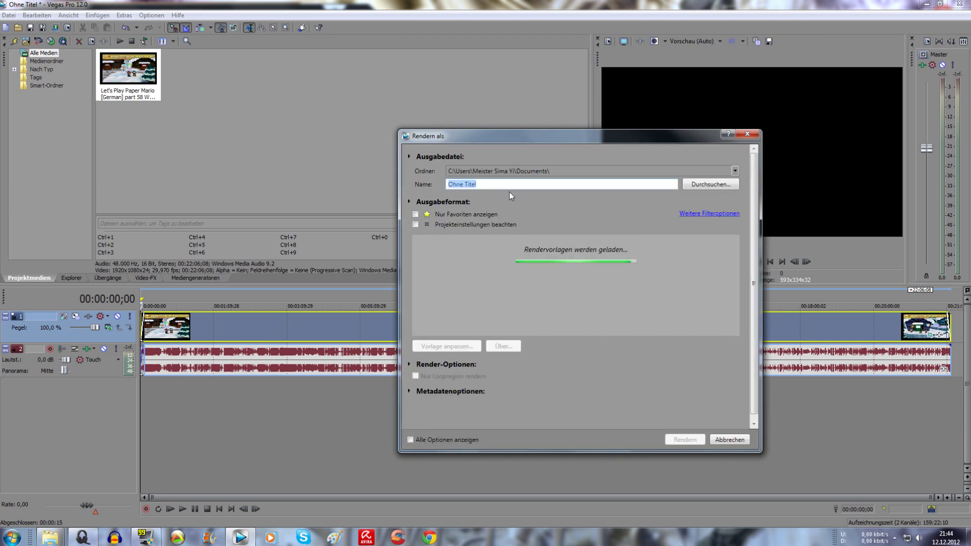
type("Let's")
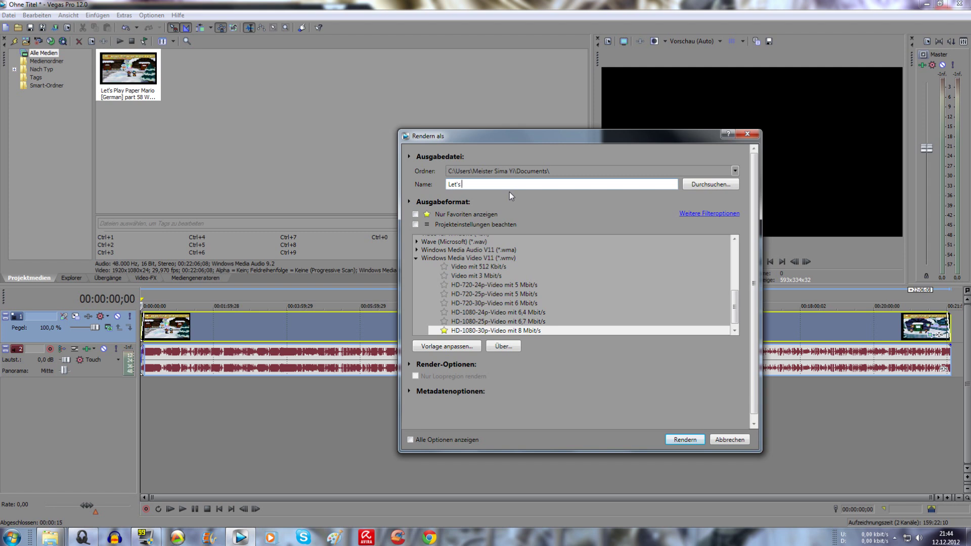
type(" Sbhow")
key("BackSpace")
scroll(708, 284, "up", 2)
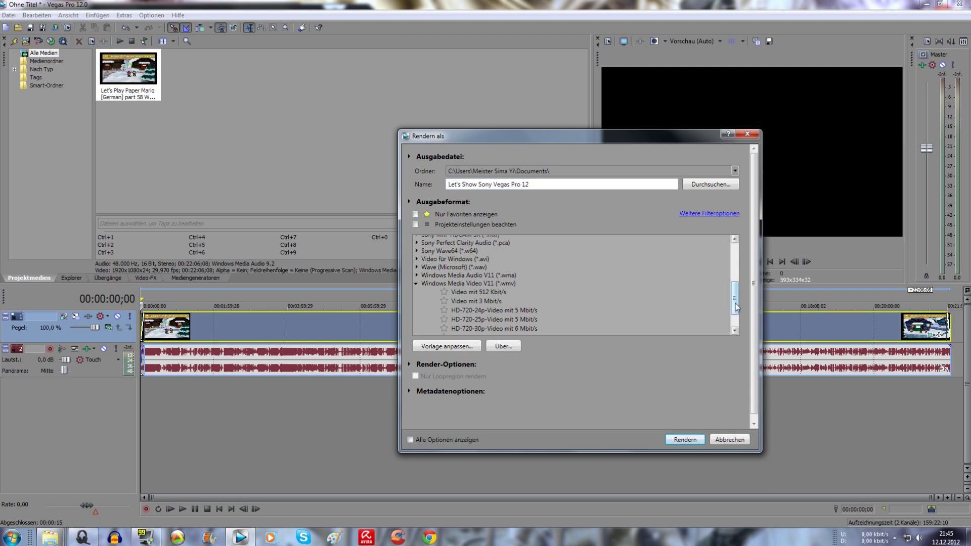
left_click_drag(737, 307, 736, 315)
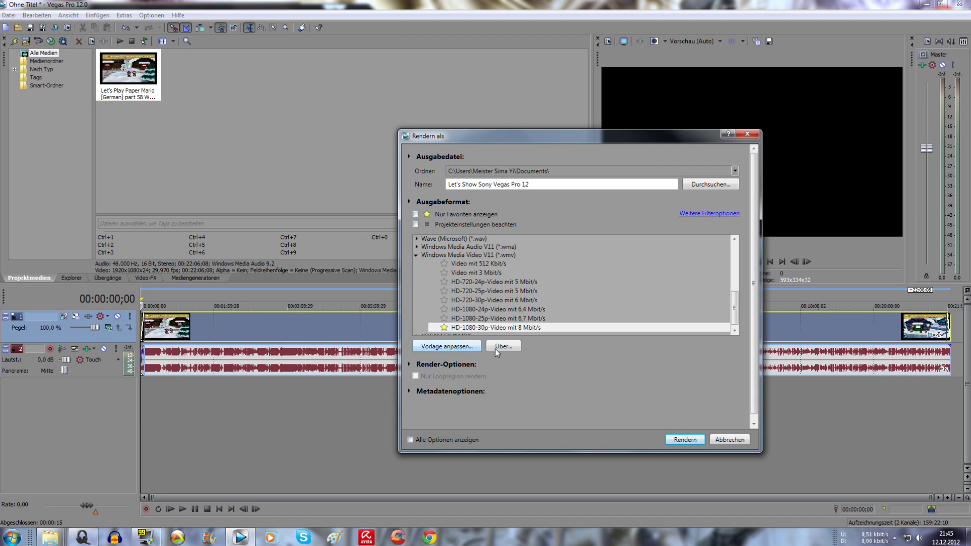
In the render template's custom settings, try the VBR-Qualität audio mode and switch back to CBR
left_click(466, 349)
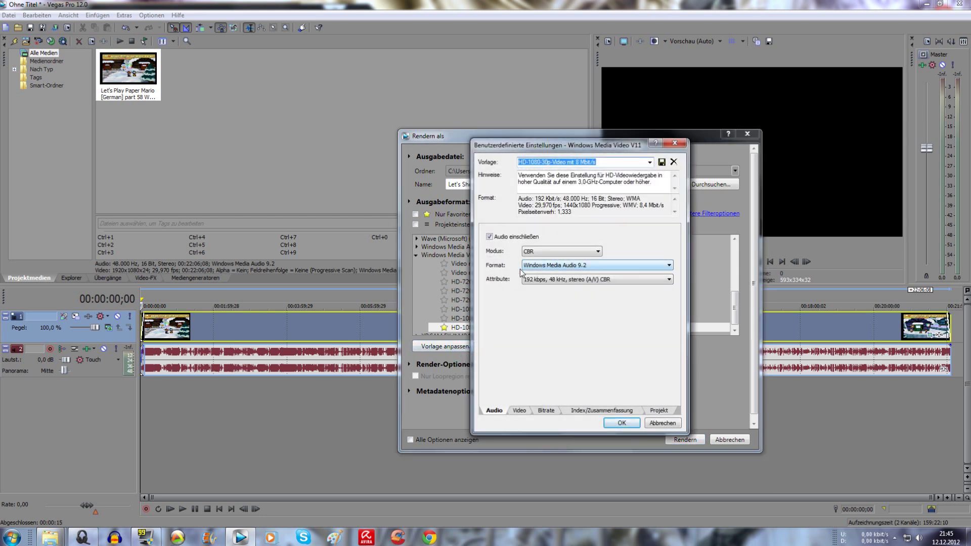
left_click(542, 255)
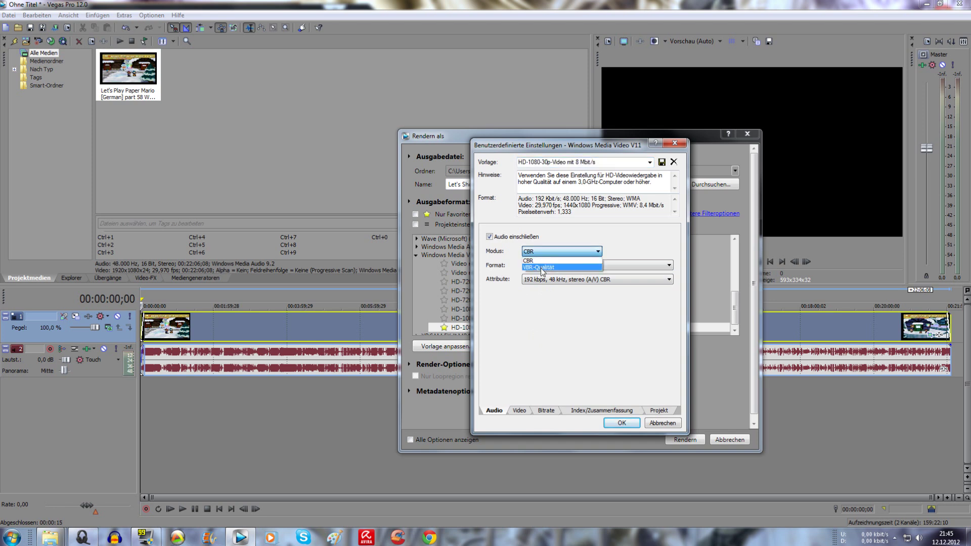
left_click(545, 268)
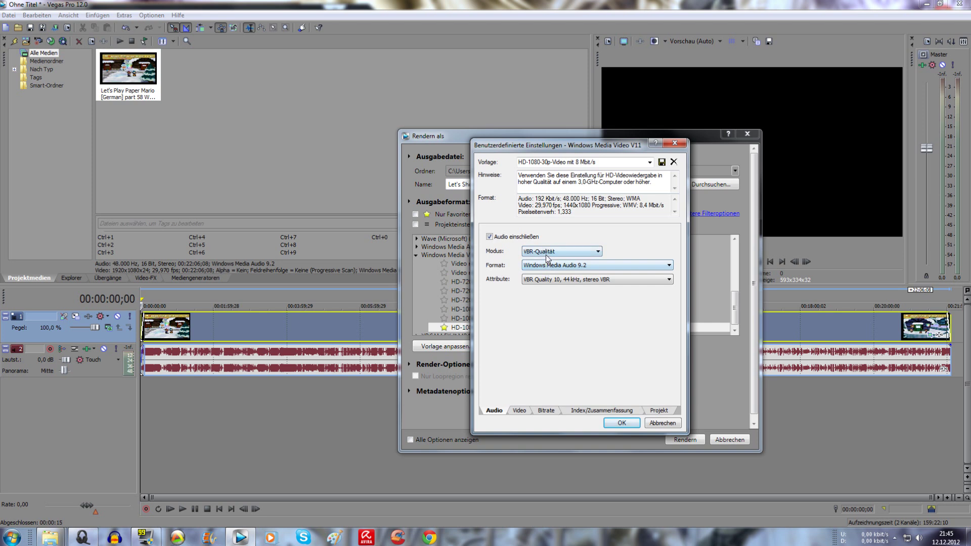
left_click(545, 255)
left_click(539, 259)
Try the VBR-Qualität mode in the template's video settings and switch back to CBR
left_click(523, 410)
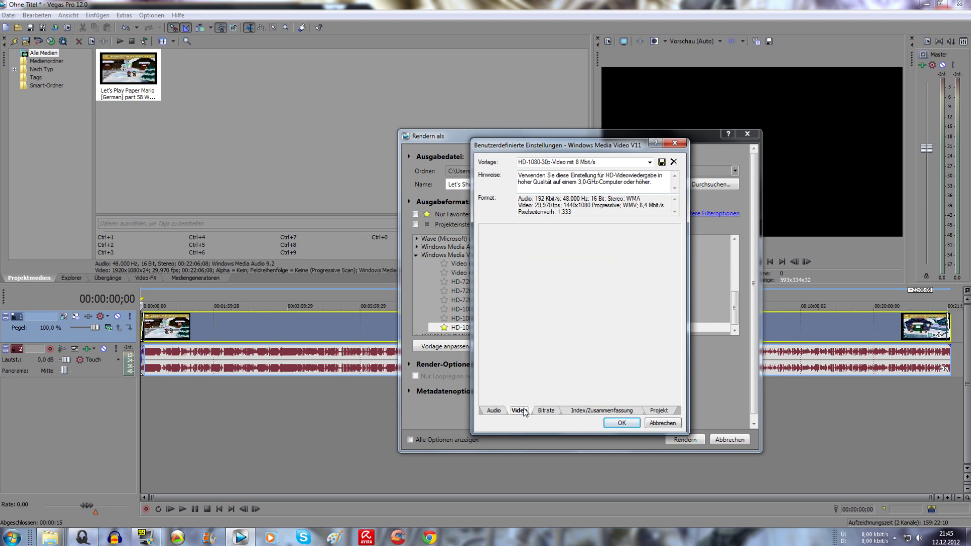
left_click(562, 236)
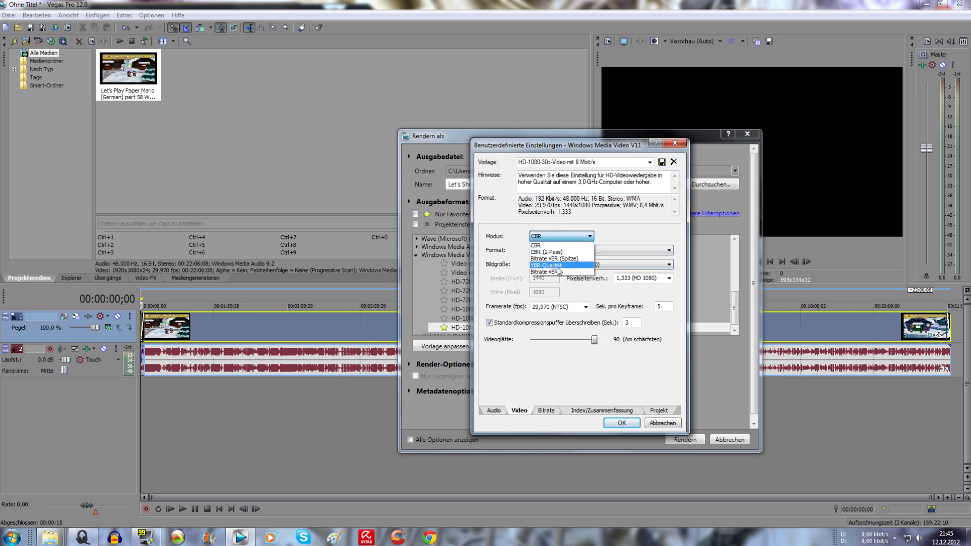
left_click(558, 268)
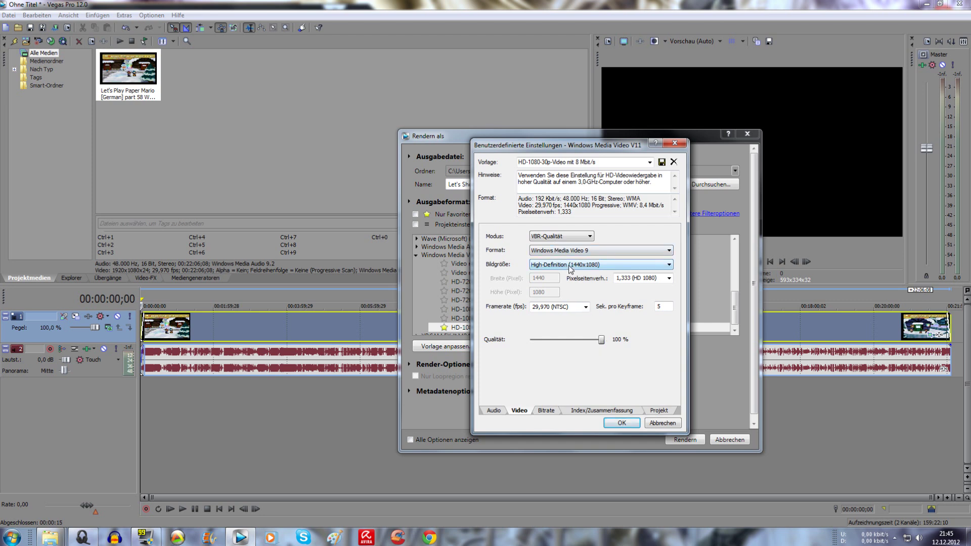
left_click(564, 236)
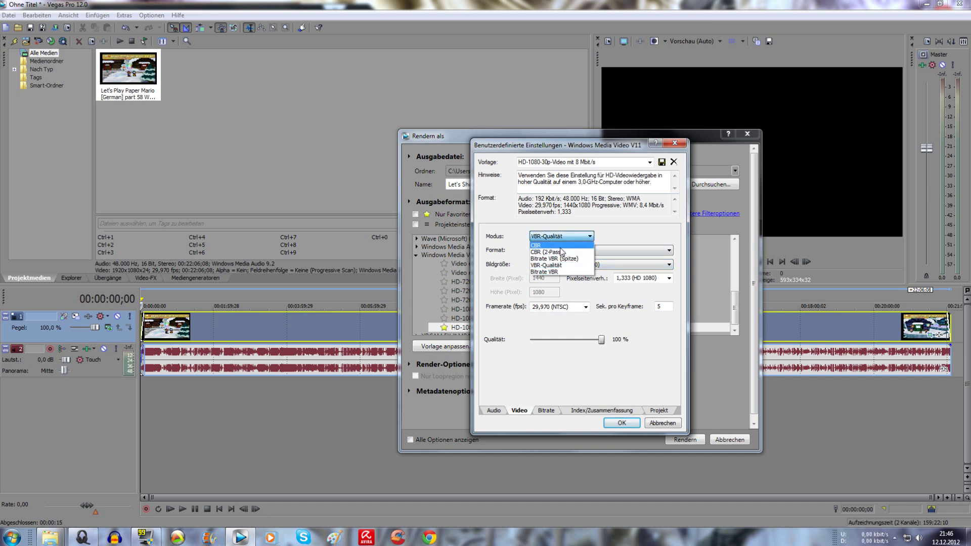
left_click(561, 245)
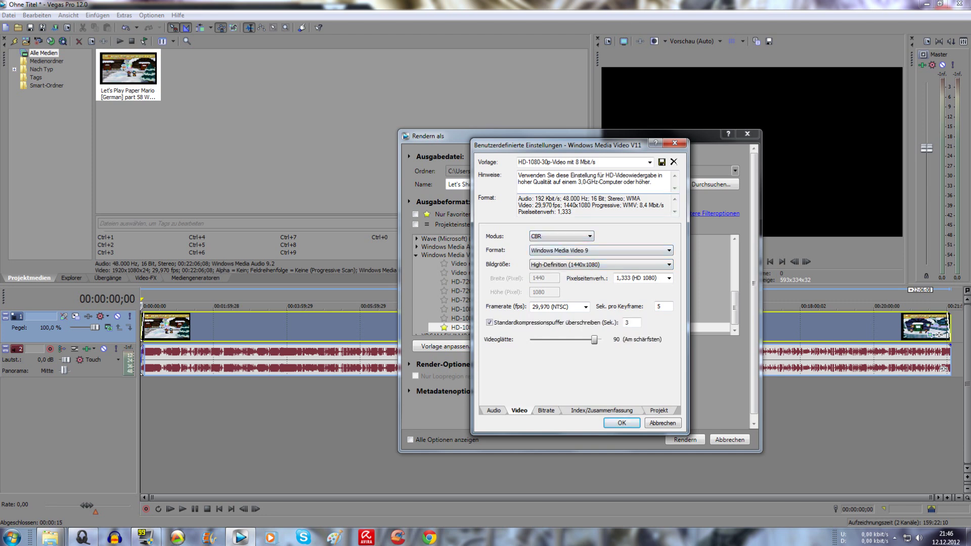
Review the template's bitrate, video mode, index/summary and project settings, and close the custom settings without applying changes
left_click(540, 410)
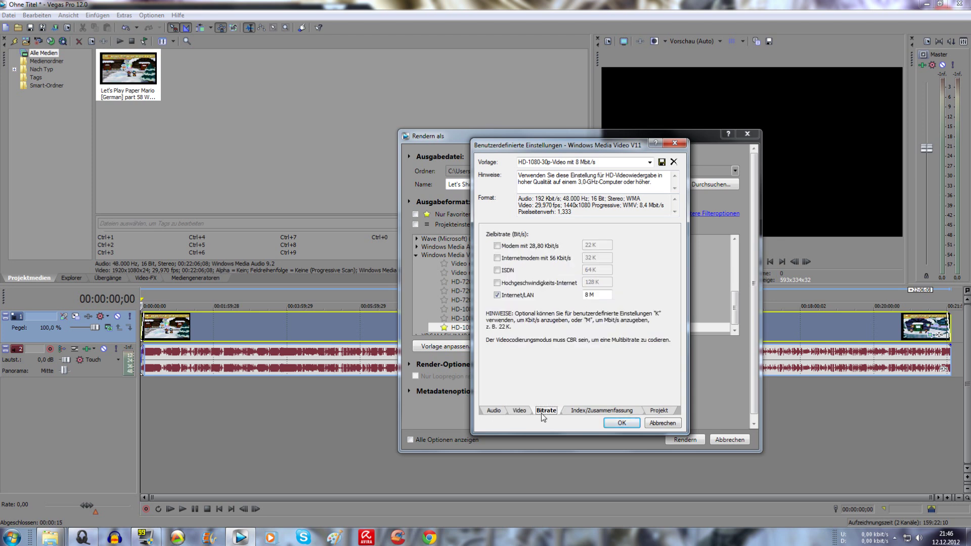
left_click(521, 411)
left_click(557, 238)
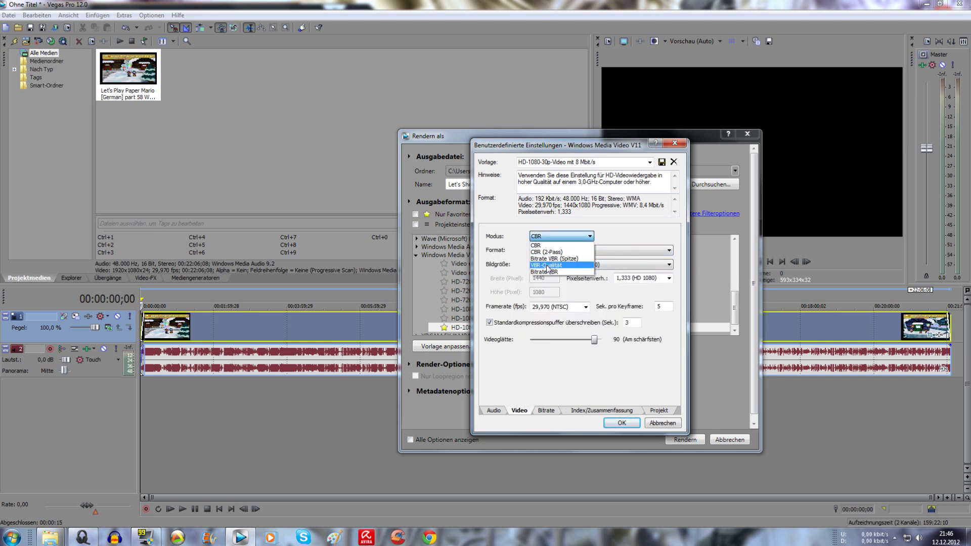
left_click(572, 238)
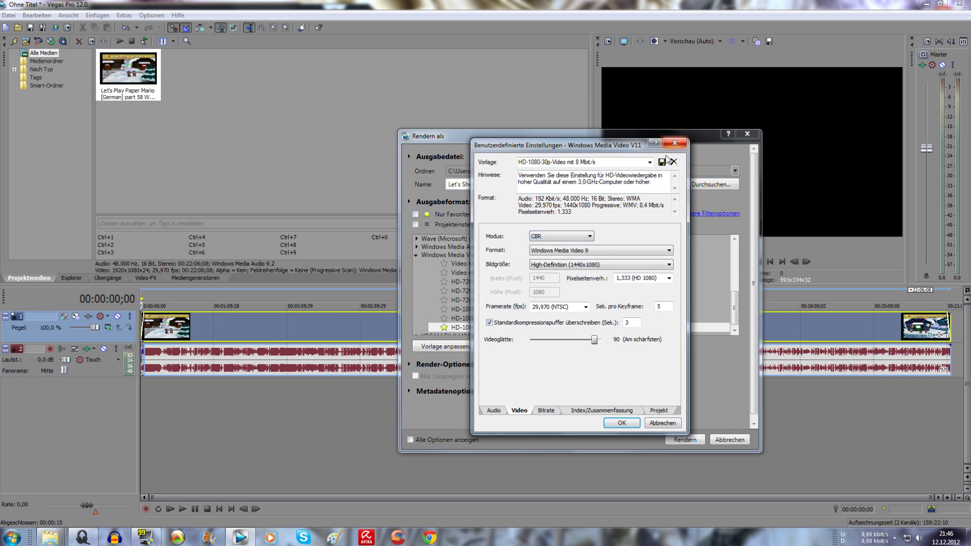
left_click(547, 410)
left_click(581, 411)
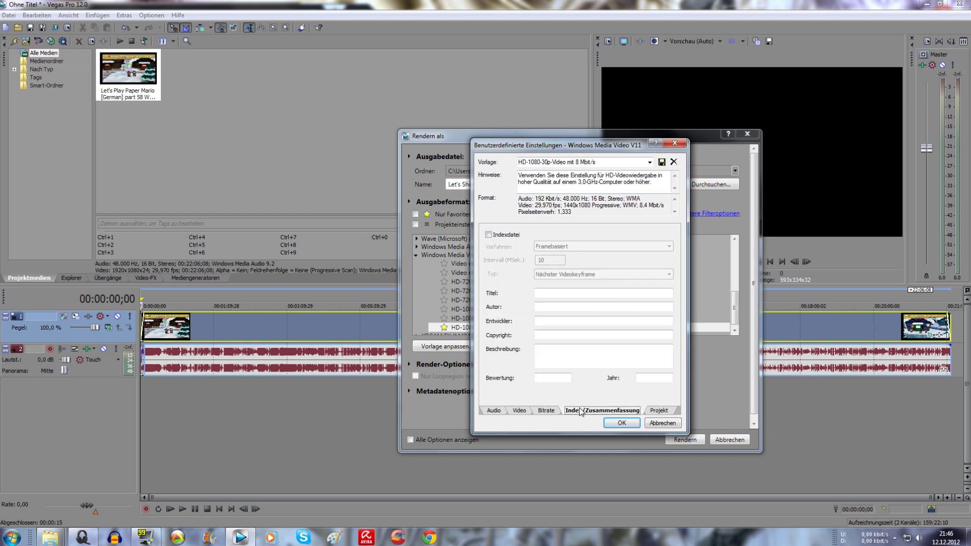
left_click(653, 413)
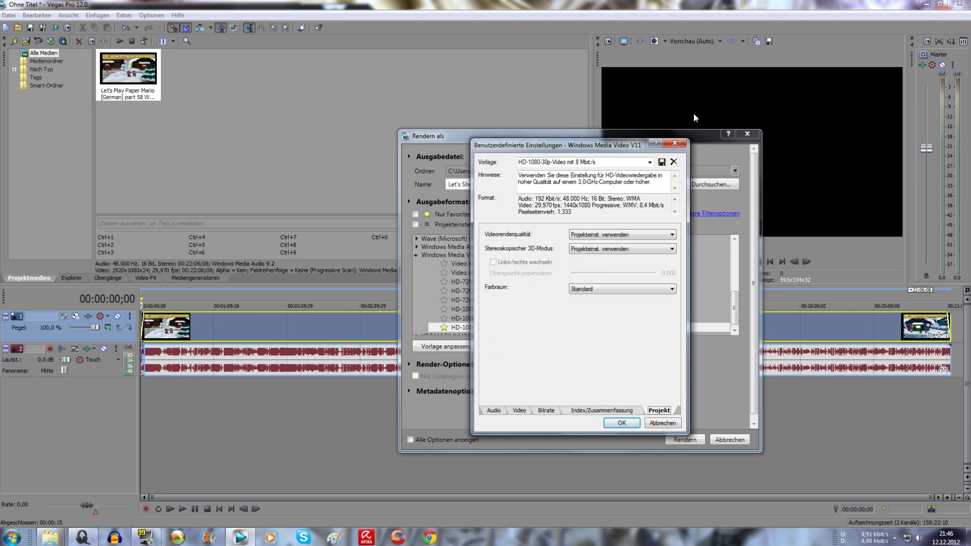
left_click(675, 143)
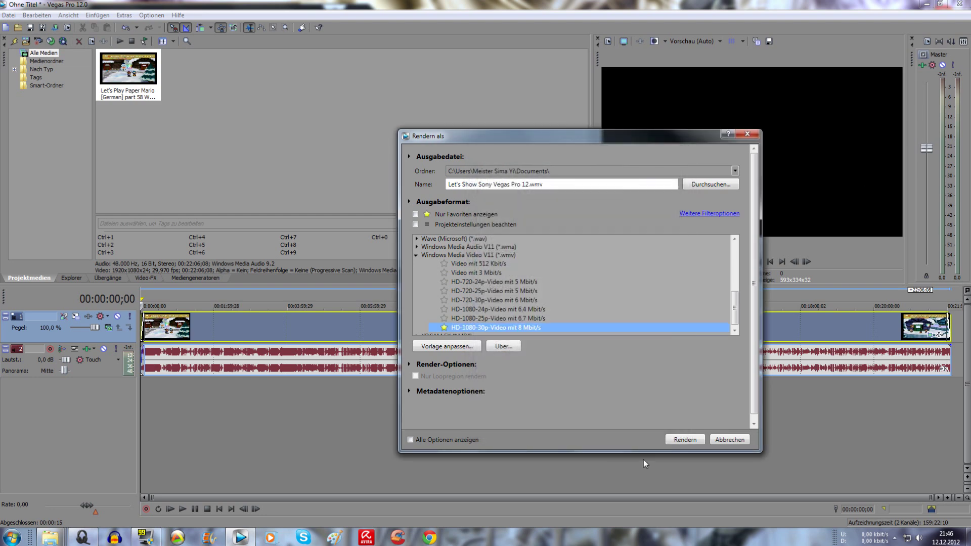
Start rendering the video as a WMV file and cancel the render
left_click(684, 440)
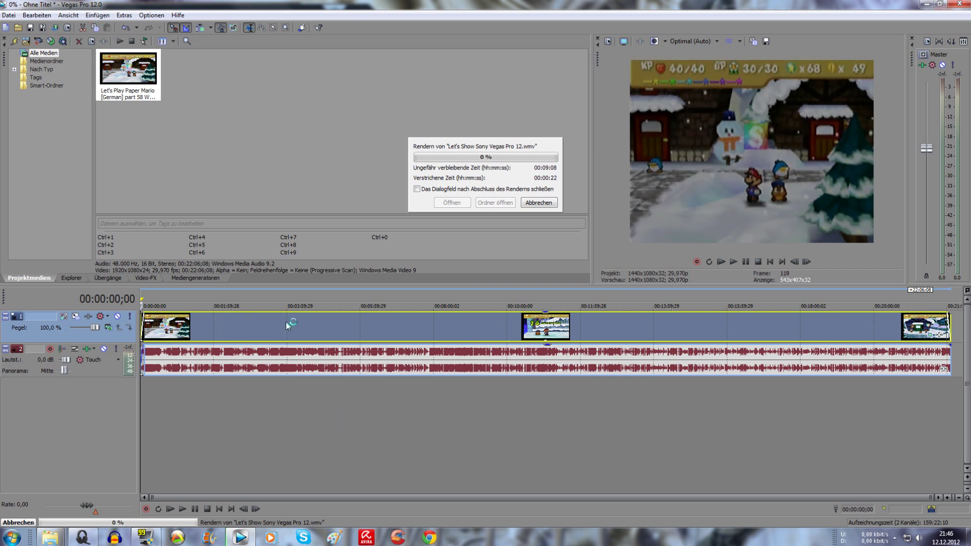
left_click(544, 203)
left_click(539, 203)
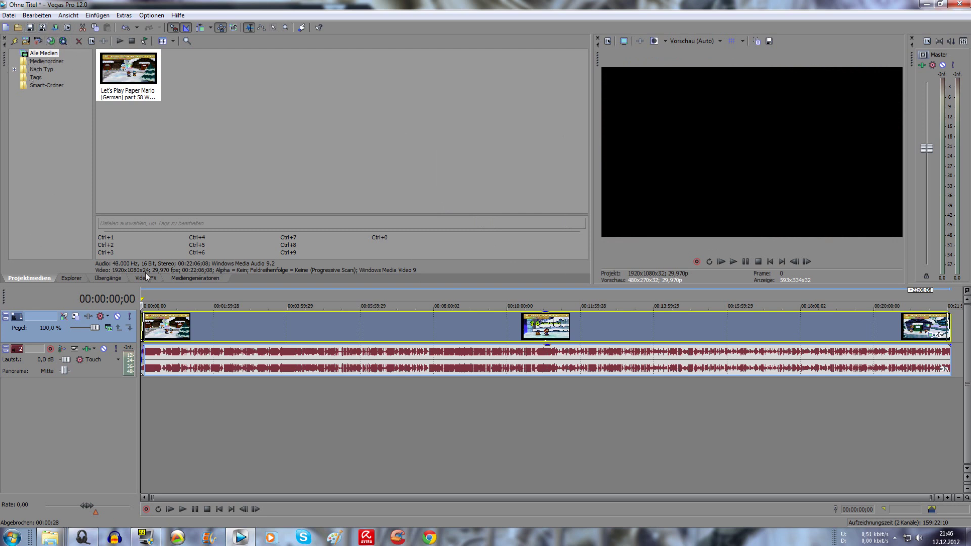
Browse the transition presets, including Iris, Split, Scheunentor, Linear Wipe and Sternförmige Wischung, and return to the project media
left_click(106, 278)
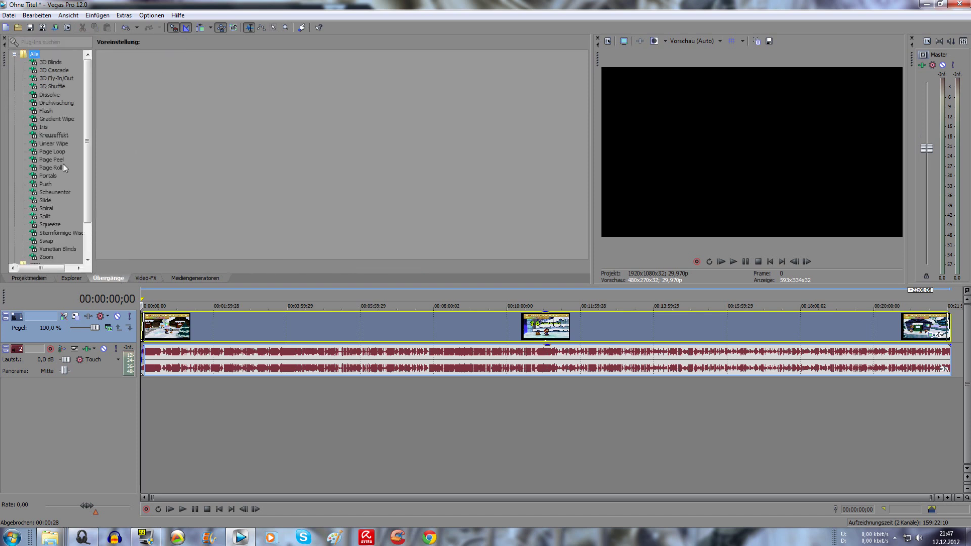
left_click(43, 127)
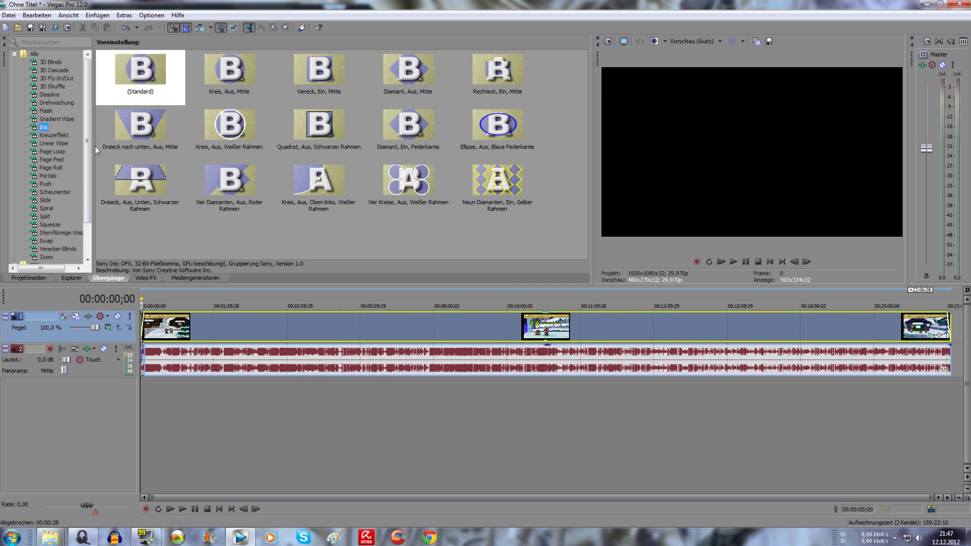
left_click(66, 178)
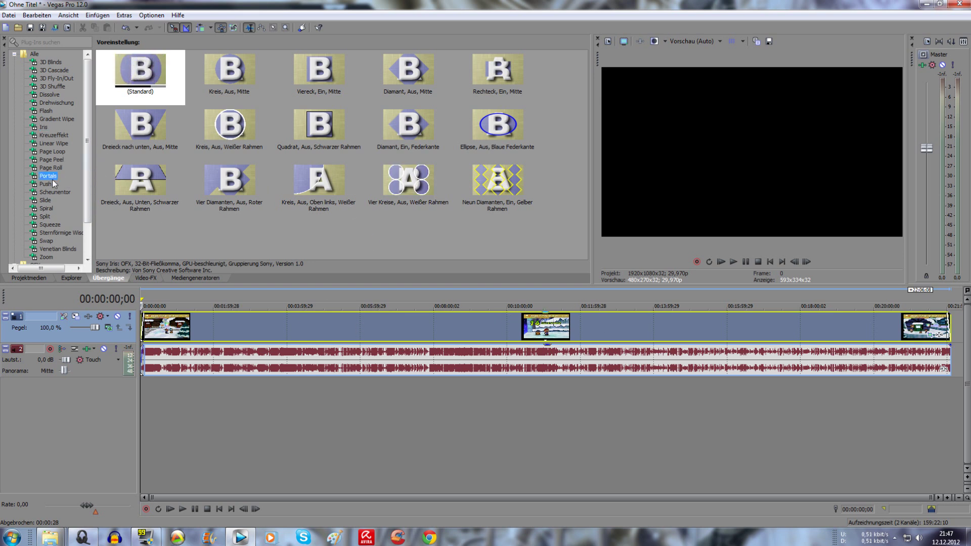
left_click(52, 216)
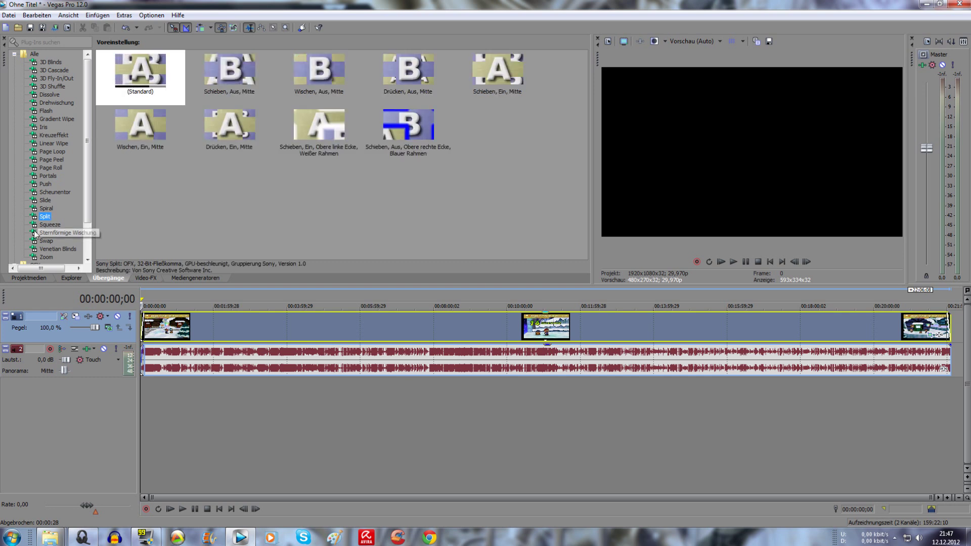
left_click(53, 192)
left_click(45, 184)
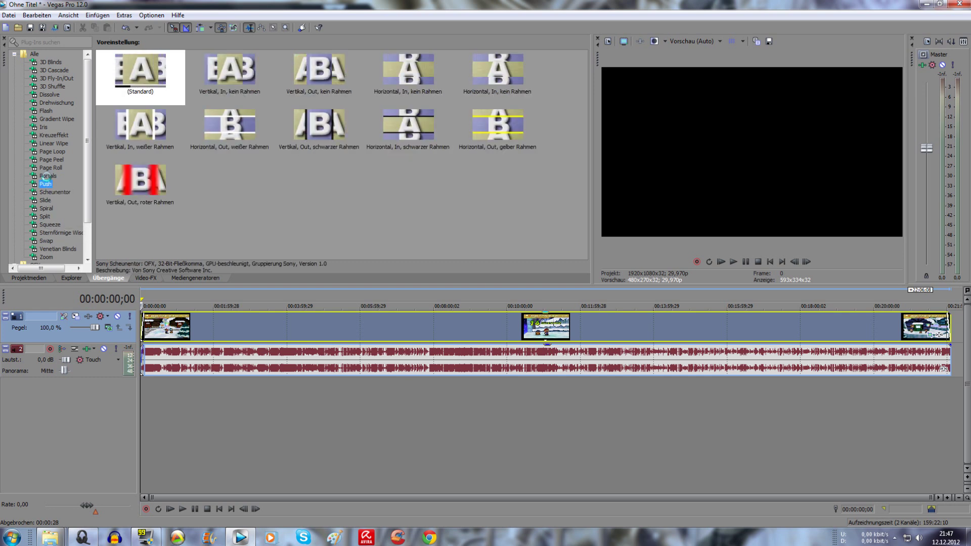
left_click(51, 145)
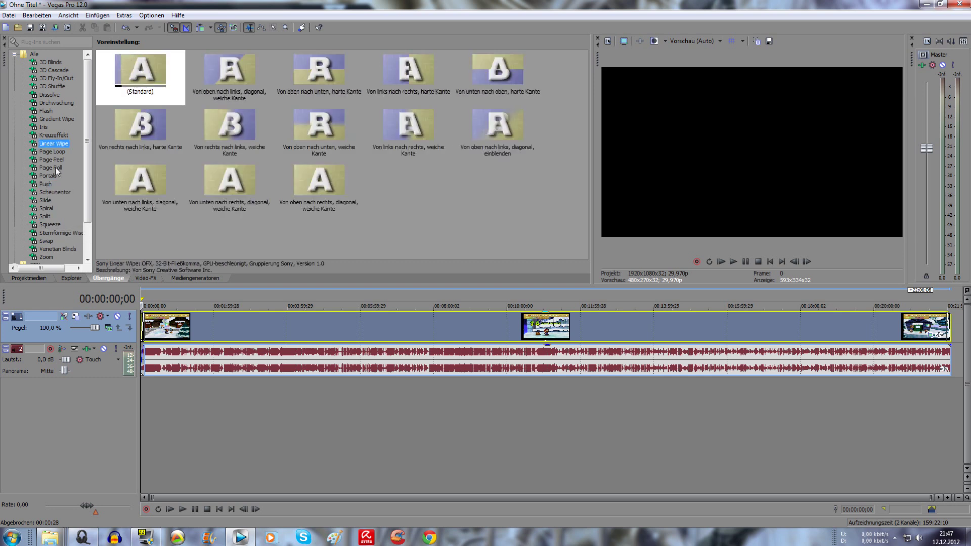
left_click(53, 232)
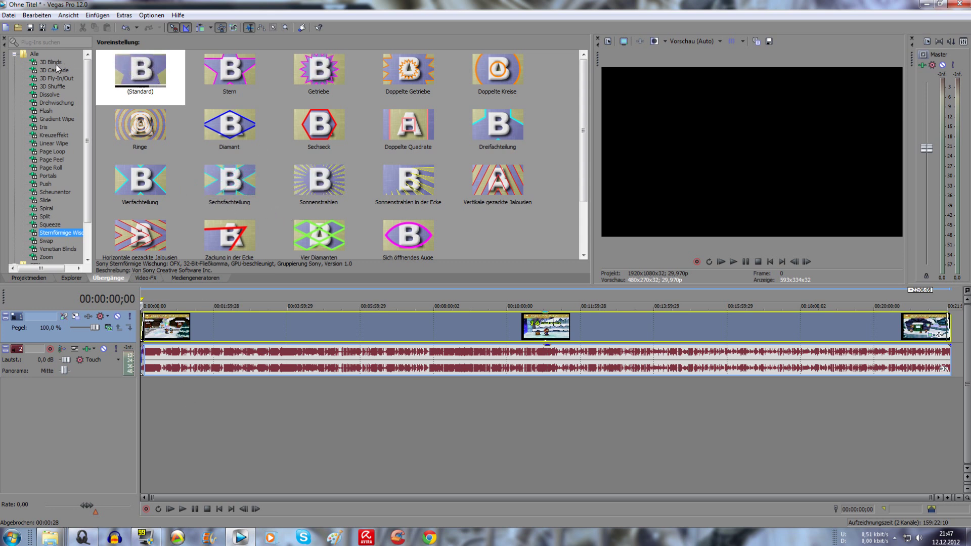
left_click(35, 54)
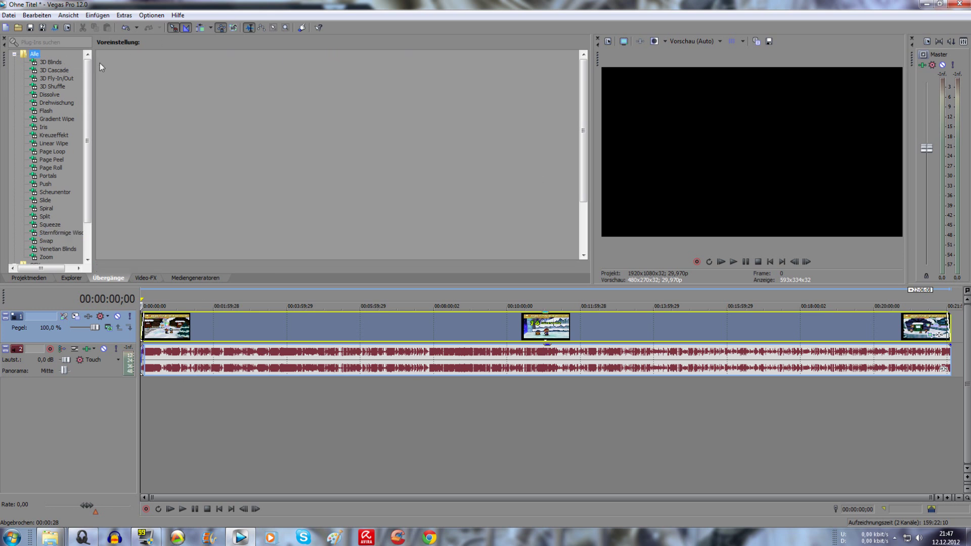
left_click(36, 278)
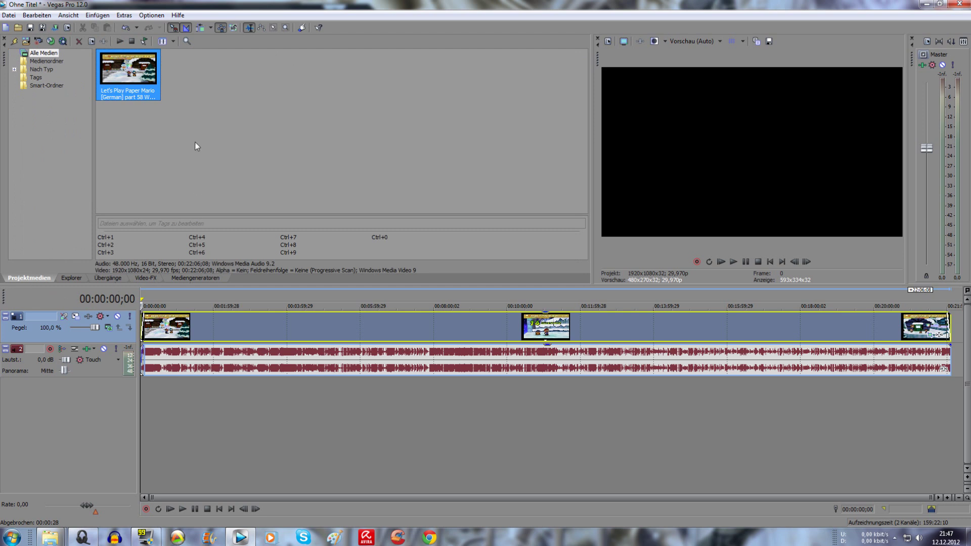